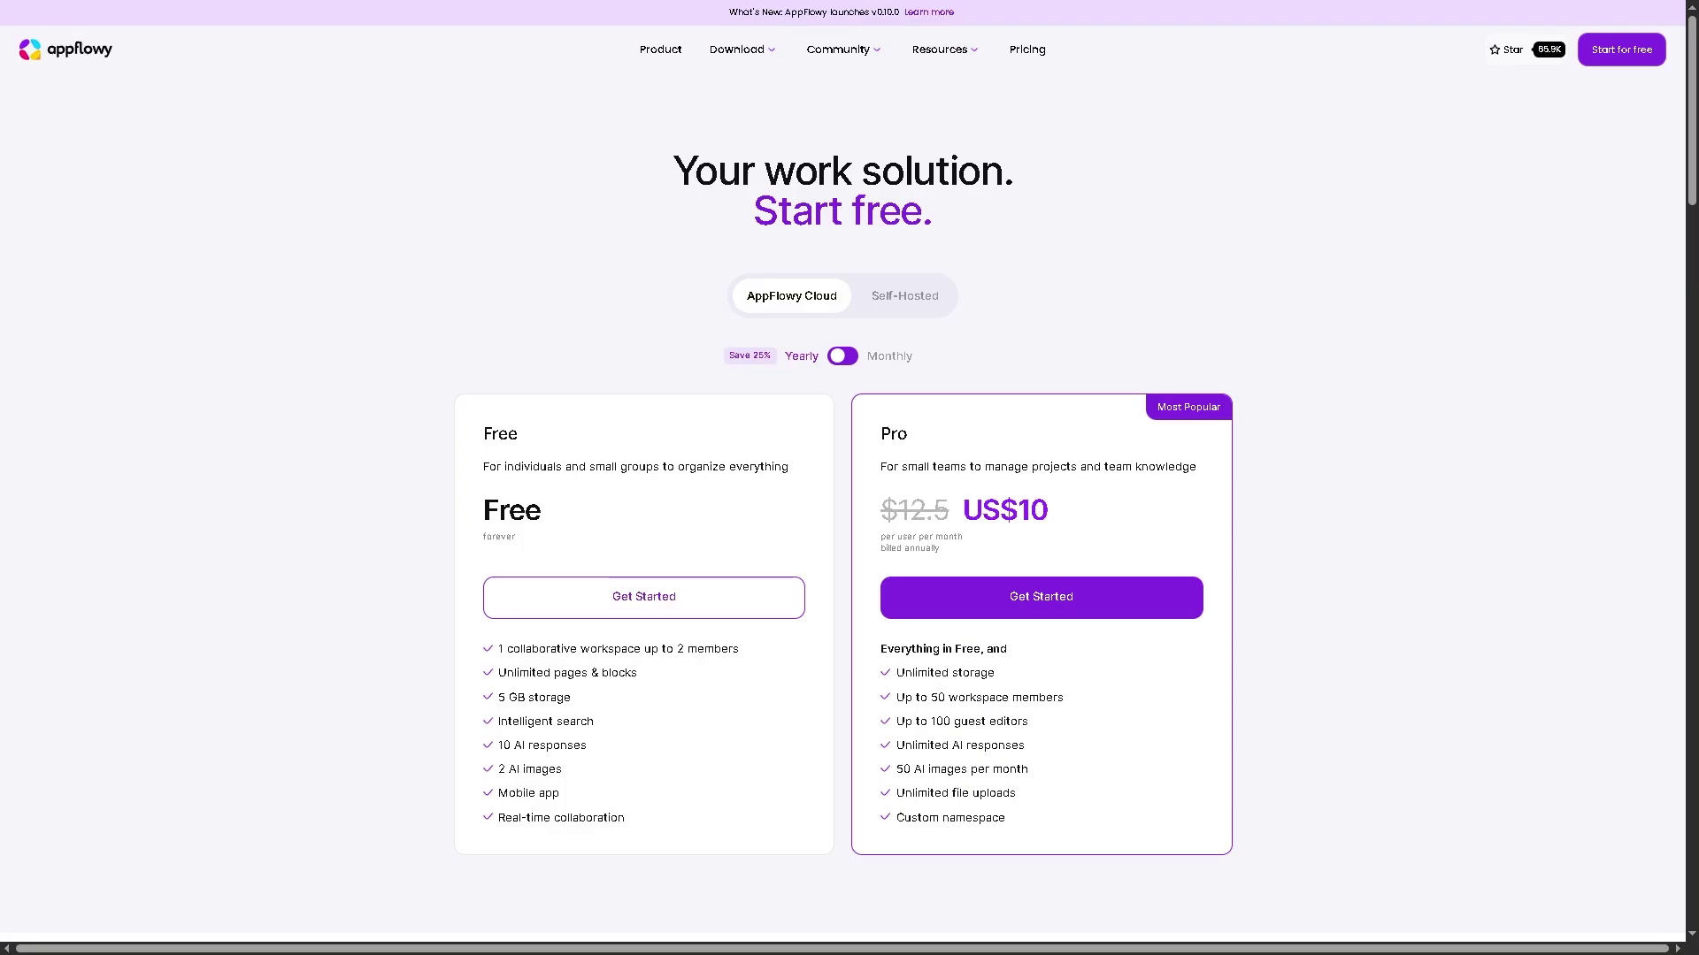
- Compare AppFlowy Cloud and Self-Hosted pricing, leave Self-Hosted plans showing, and start the free sign-up
{"action": "left_click", "coordinate": [922, 297]}
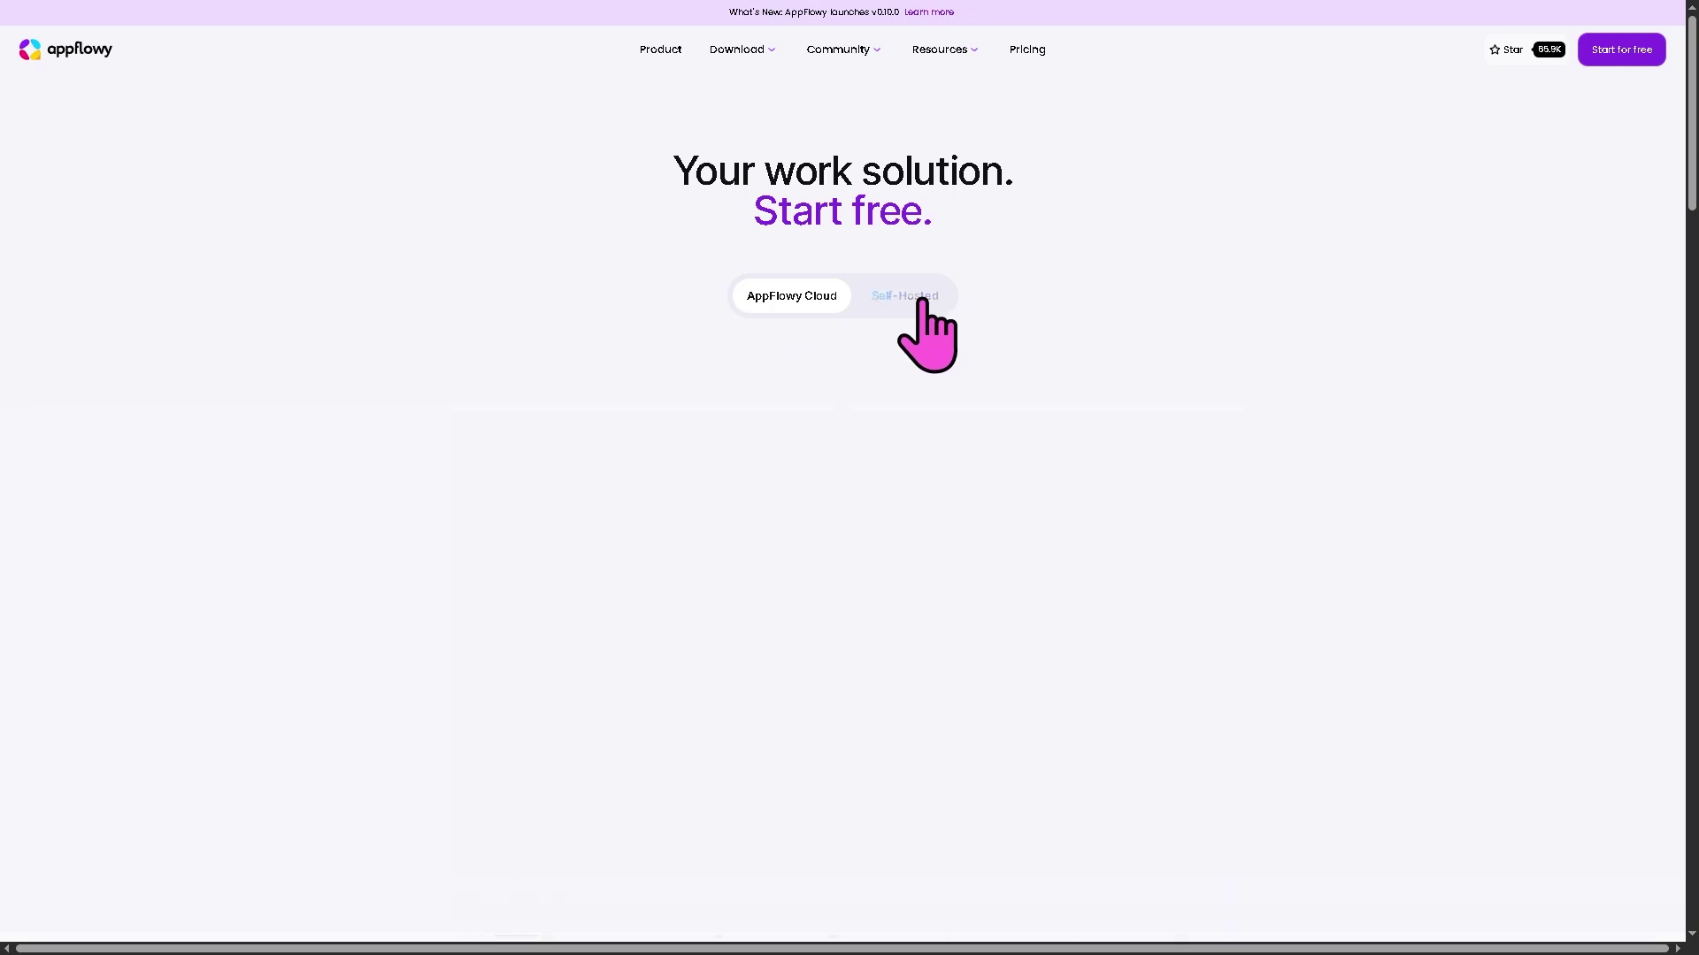
{"action": "left_click", "coordinate": [791, 299]}
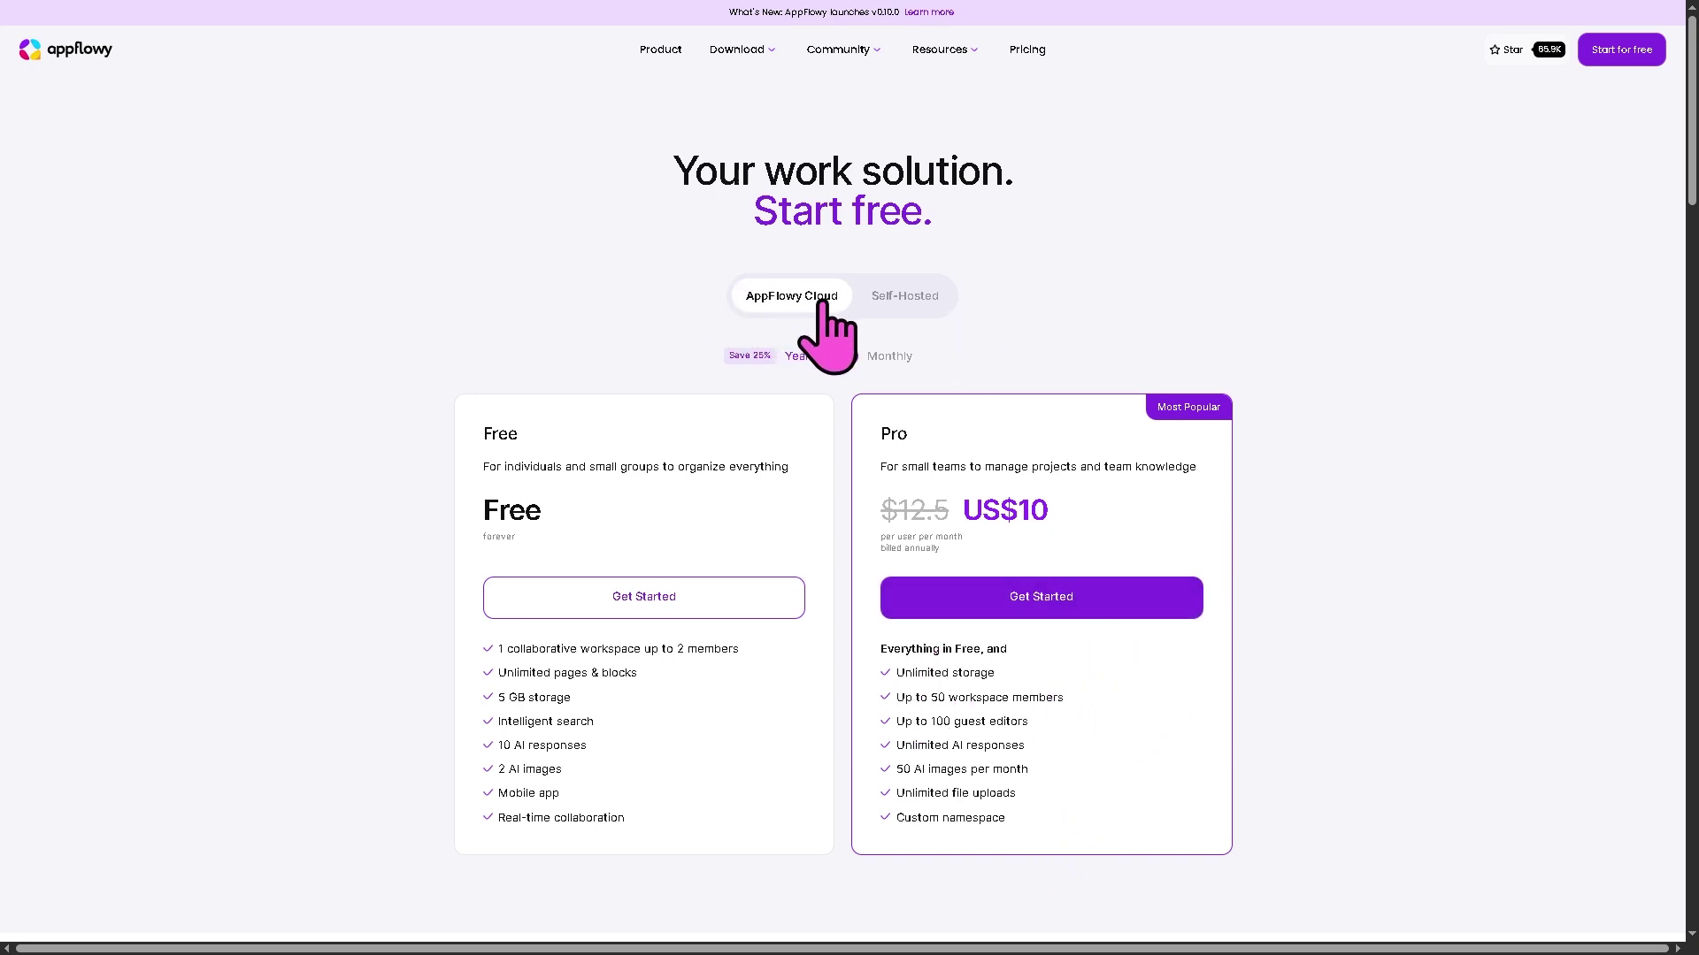
{"action": "left_click", "coordinate": [905, 297]}
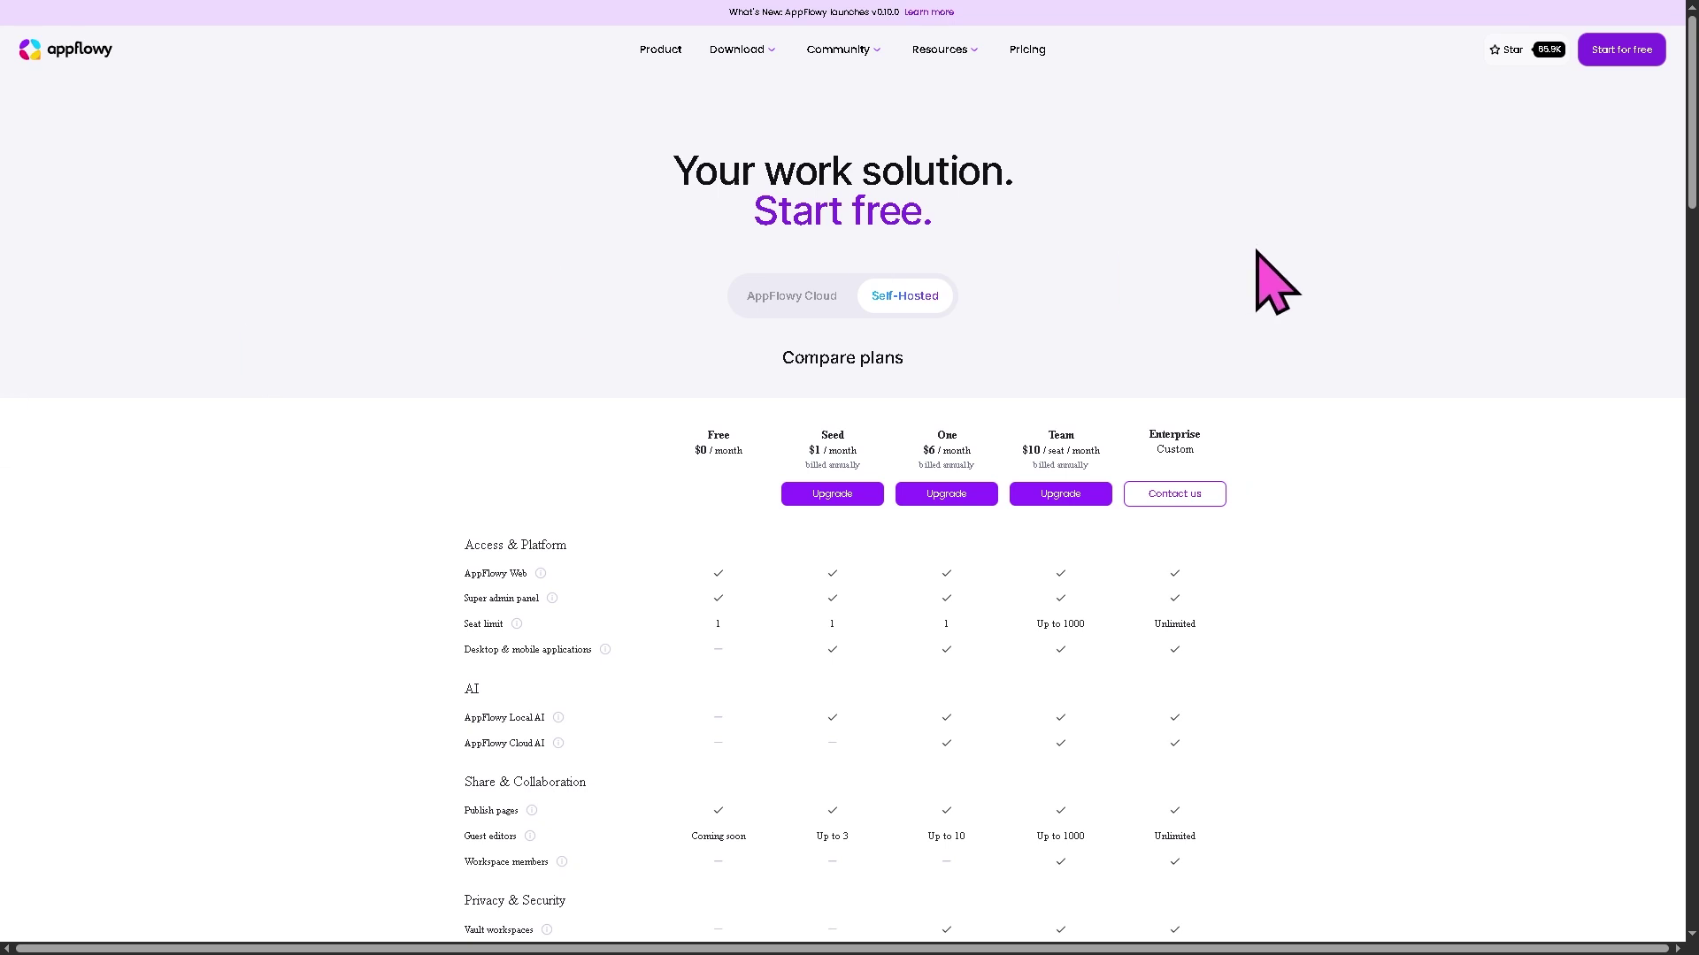
{"action": "left_click", "coordinate": [1622, 50]}
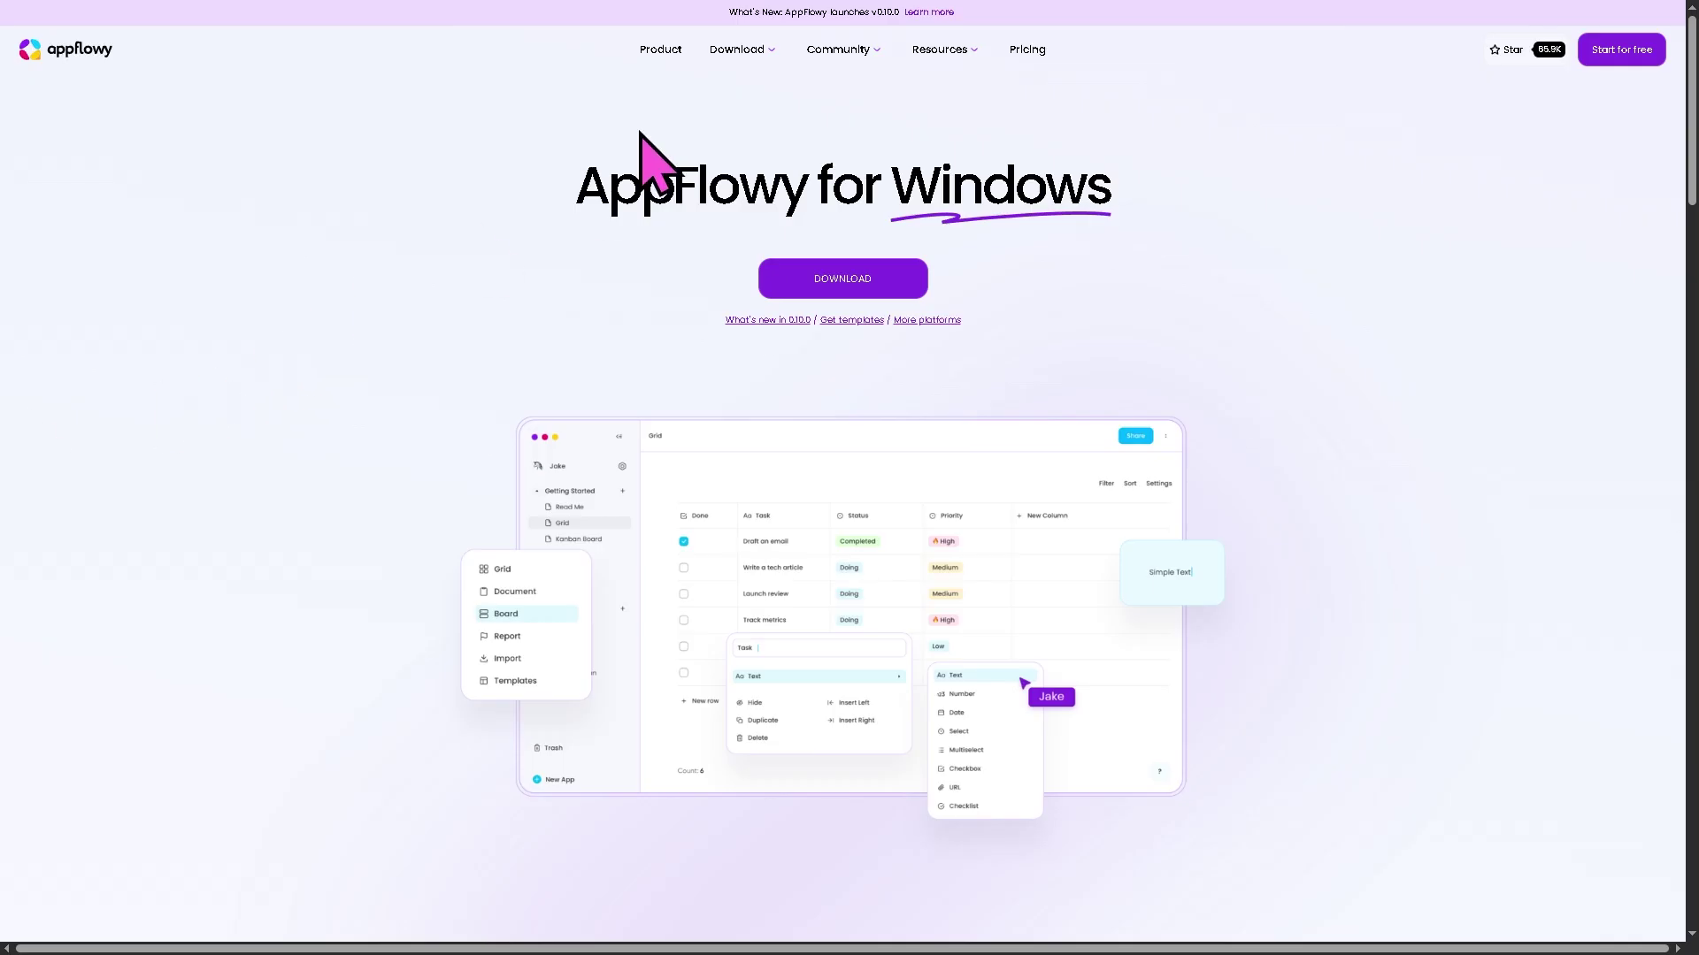
- Sign in and add a new Untitled page to the General space of My Workspace
{"action": "mouse_move", "coordinate": [750, 53]}
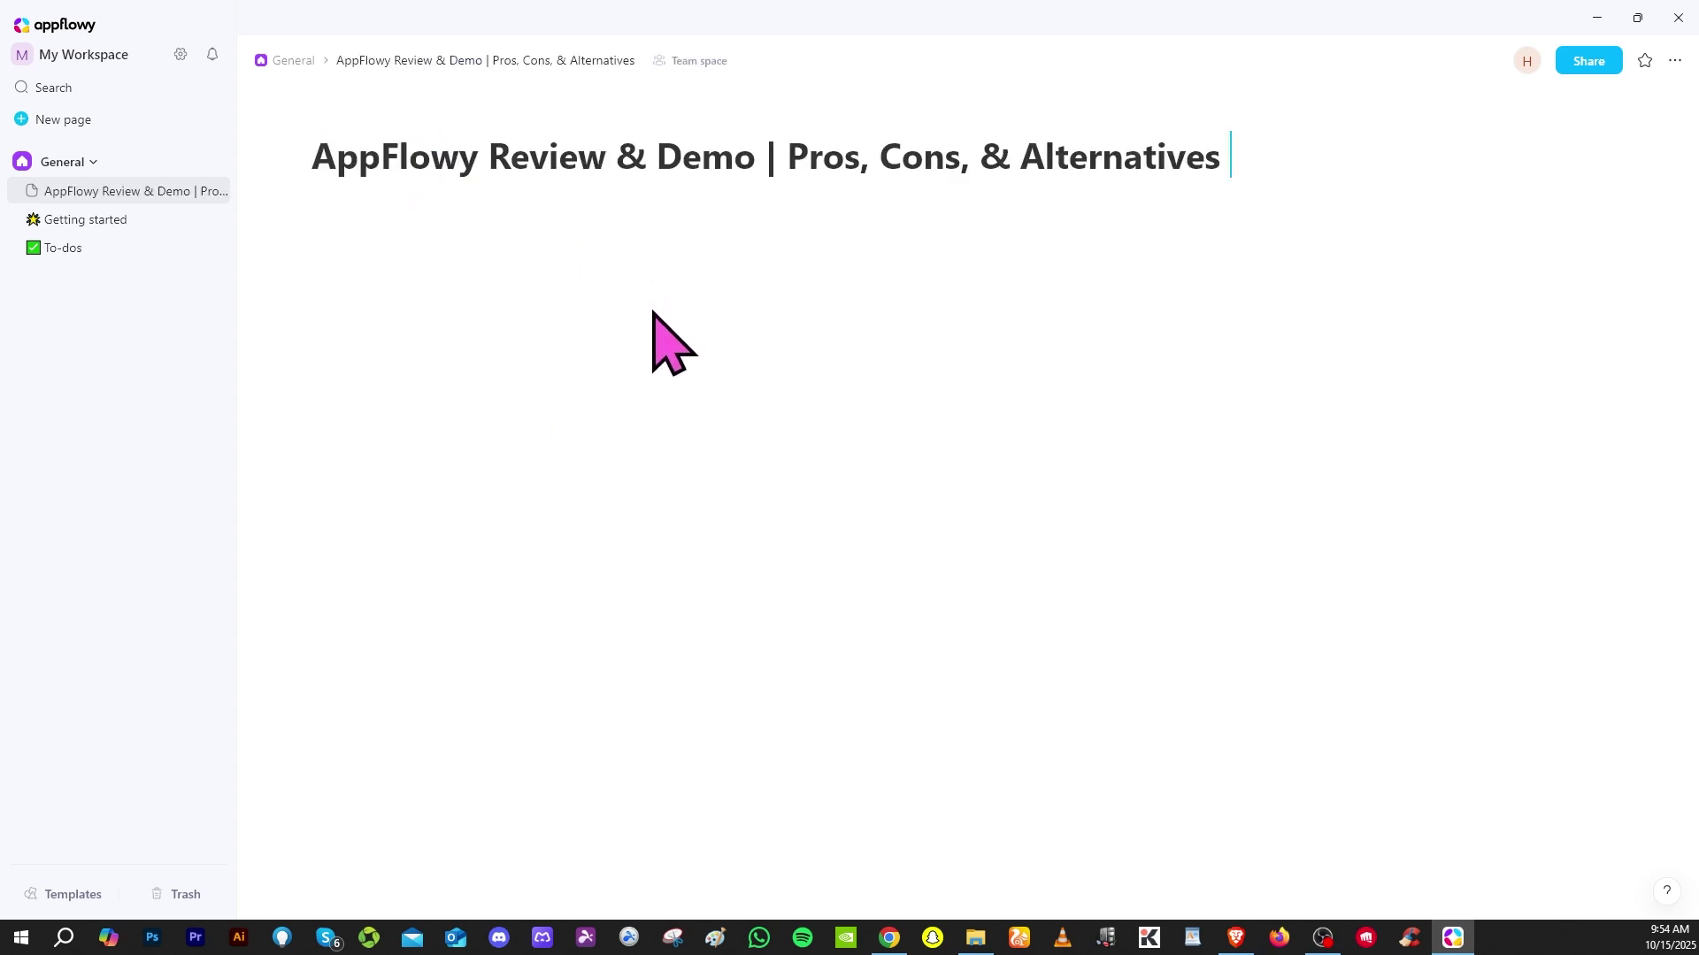
- Title the page 'AppFlowy Review & Demo | Pros, Cons, & Alternatives' and move to the body
{"action": "key", "text": "Return"}
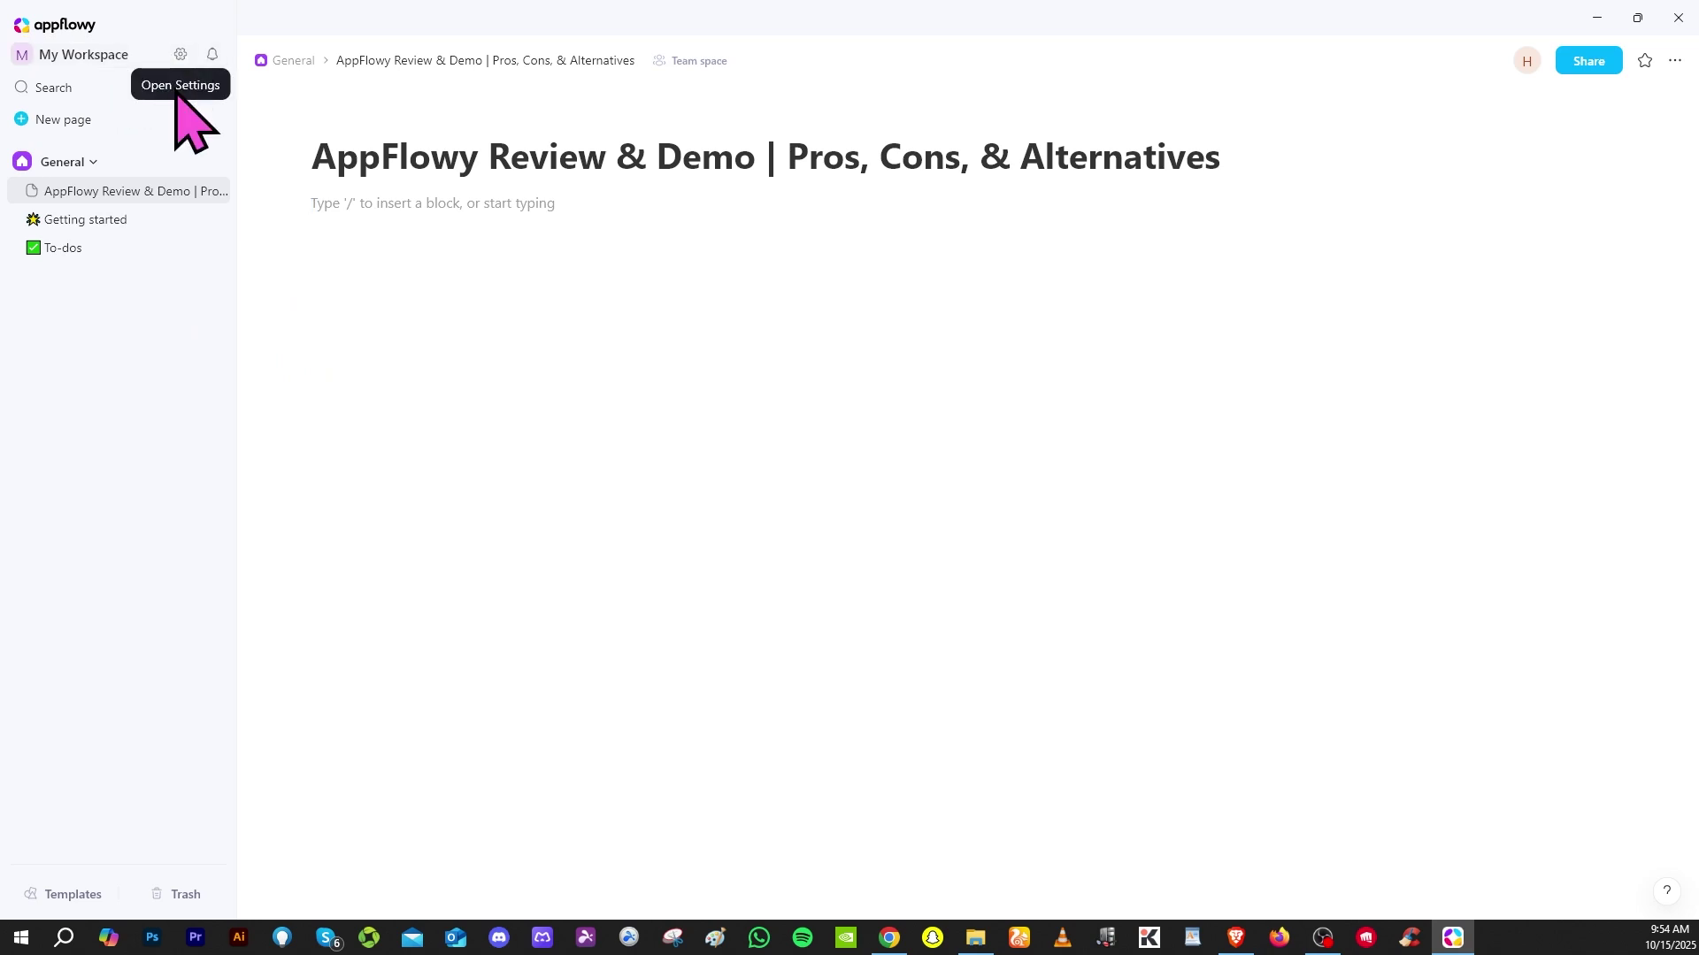
- In settings, check the AI language model list, keep Auto, then view the Sites page
{"action": "left_click", "coordinate": [182, 55]}
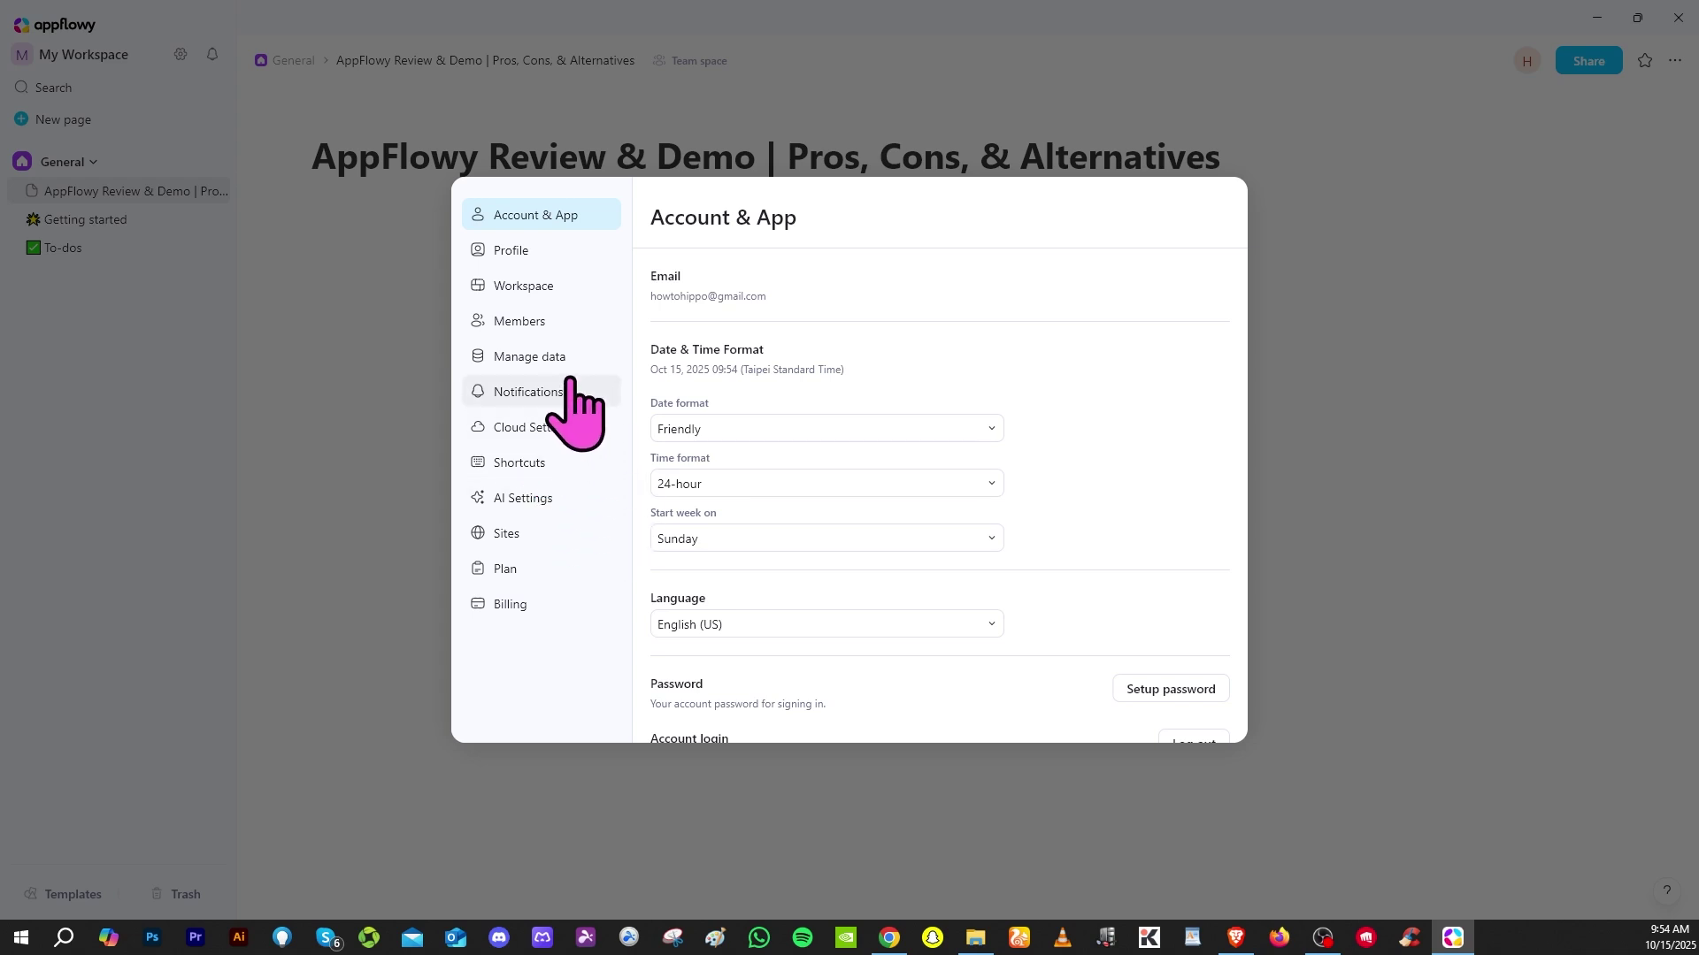
{"action": "left_click", "coordinate": [524, 502]}
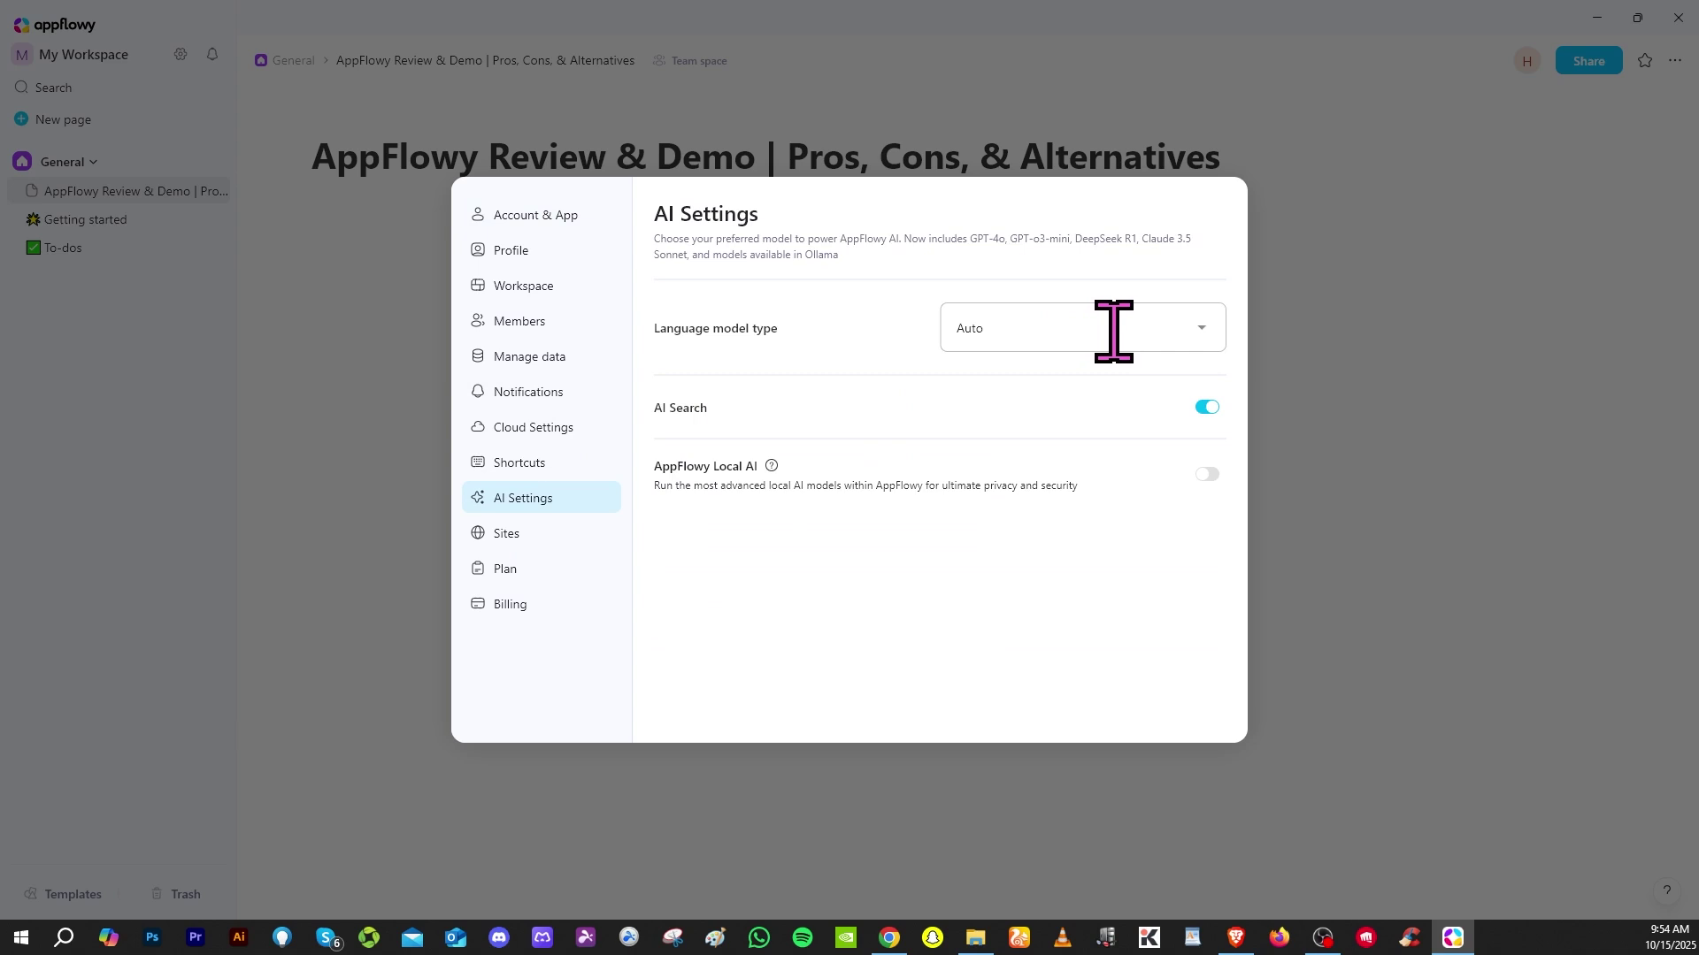
{"action": "left_click", "coordinate": [1207, 332]}
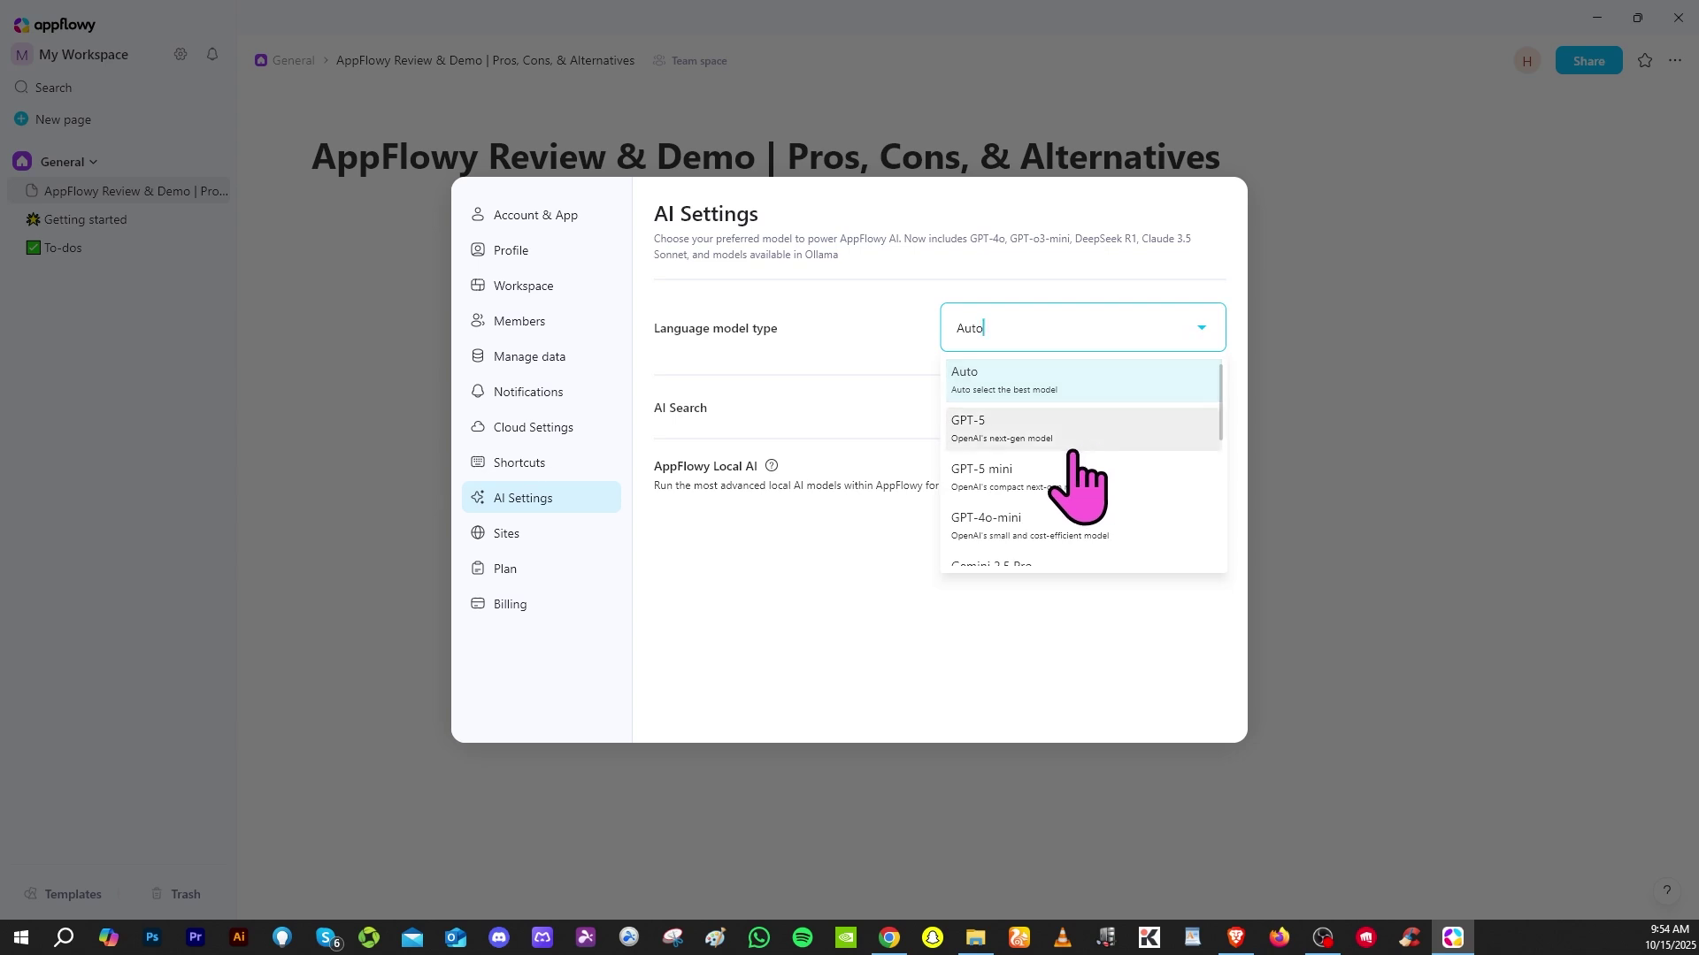
{"action": "scroll", "coordinate": [1073, 455], "scroll_direction": "down", "scroll_amount": 2}
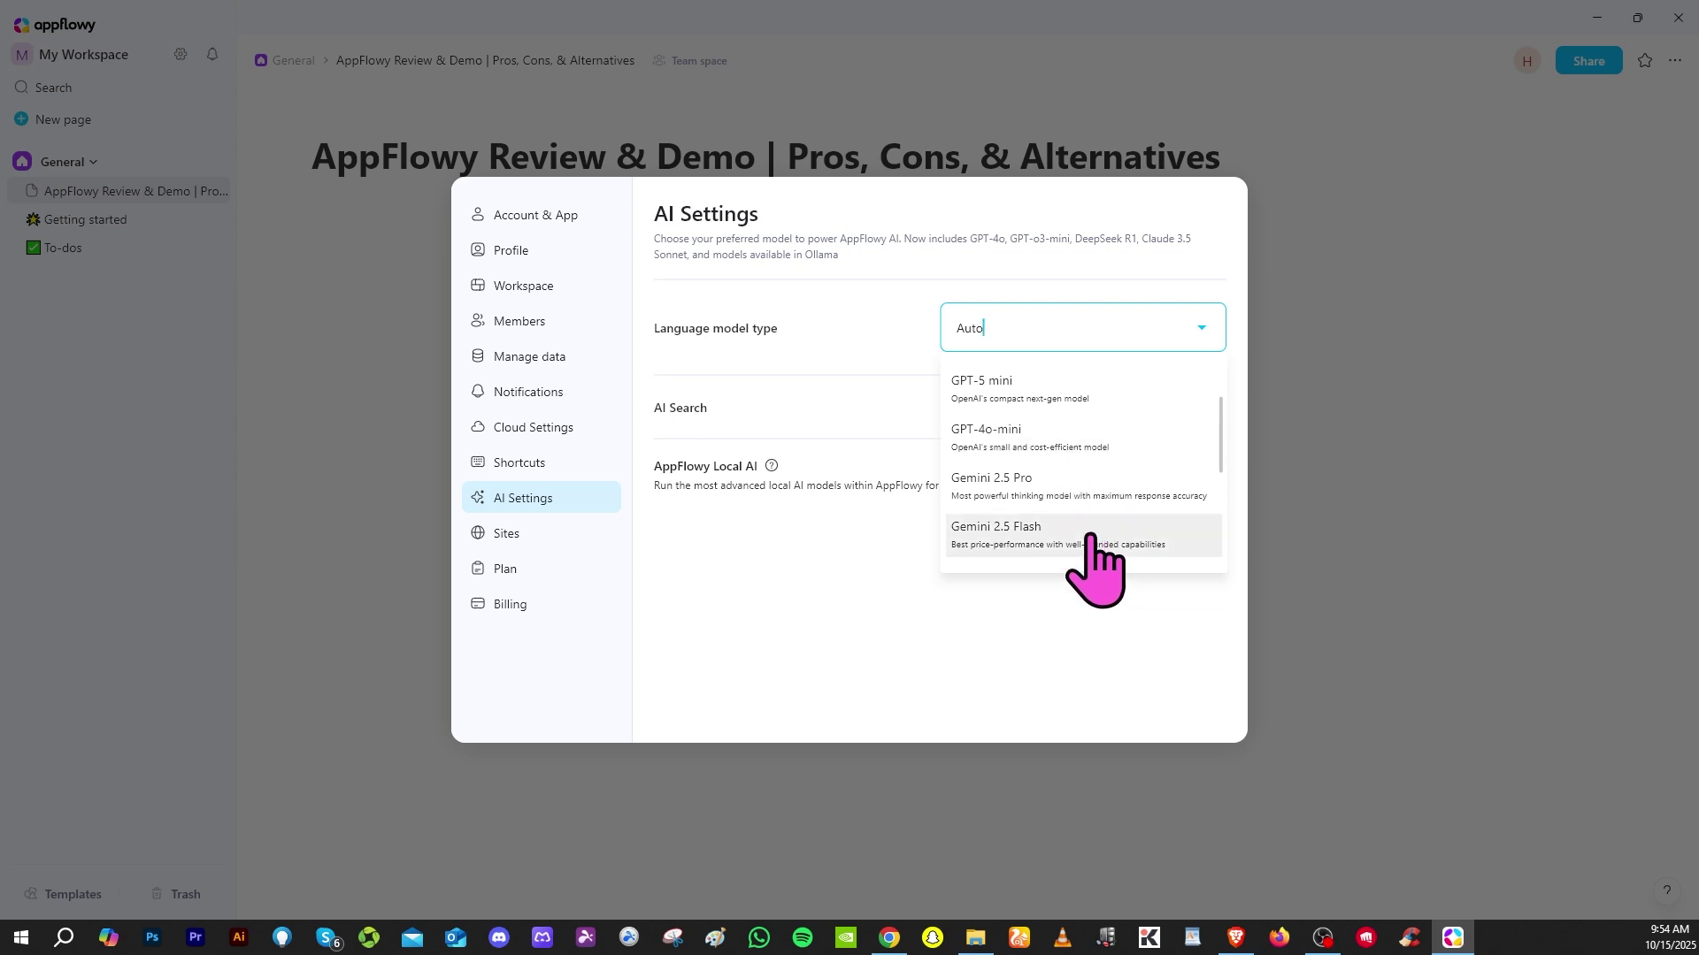
{"action": "left_click", "coordinate": [1066, 650]}
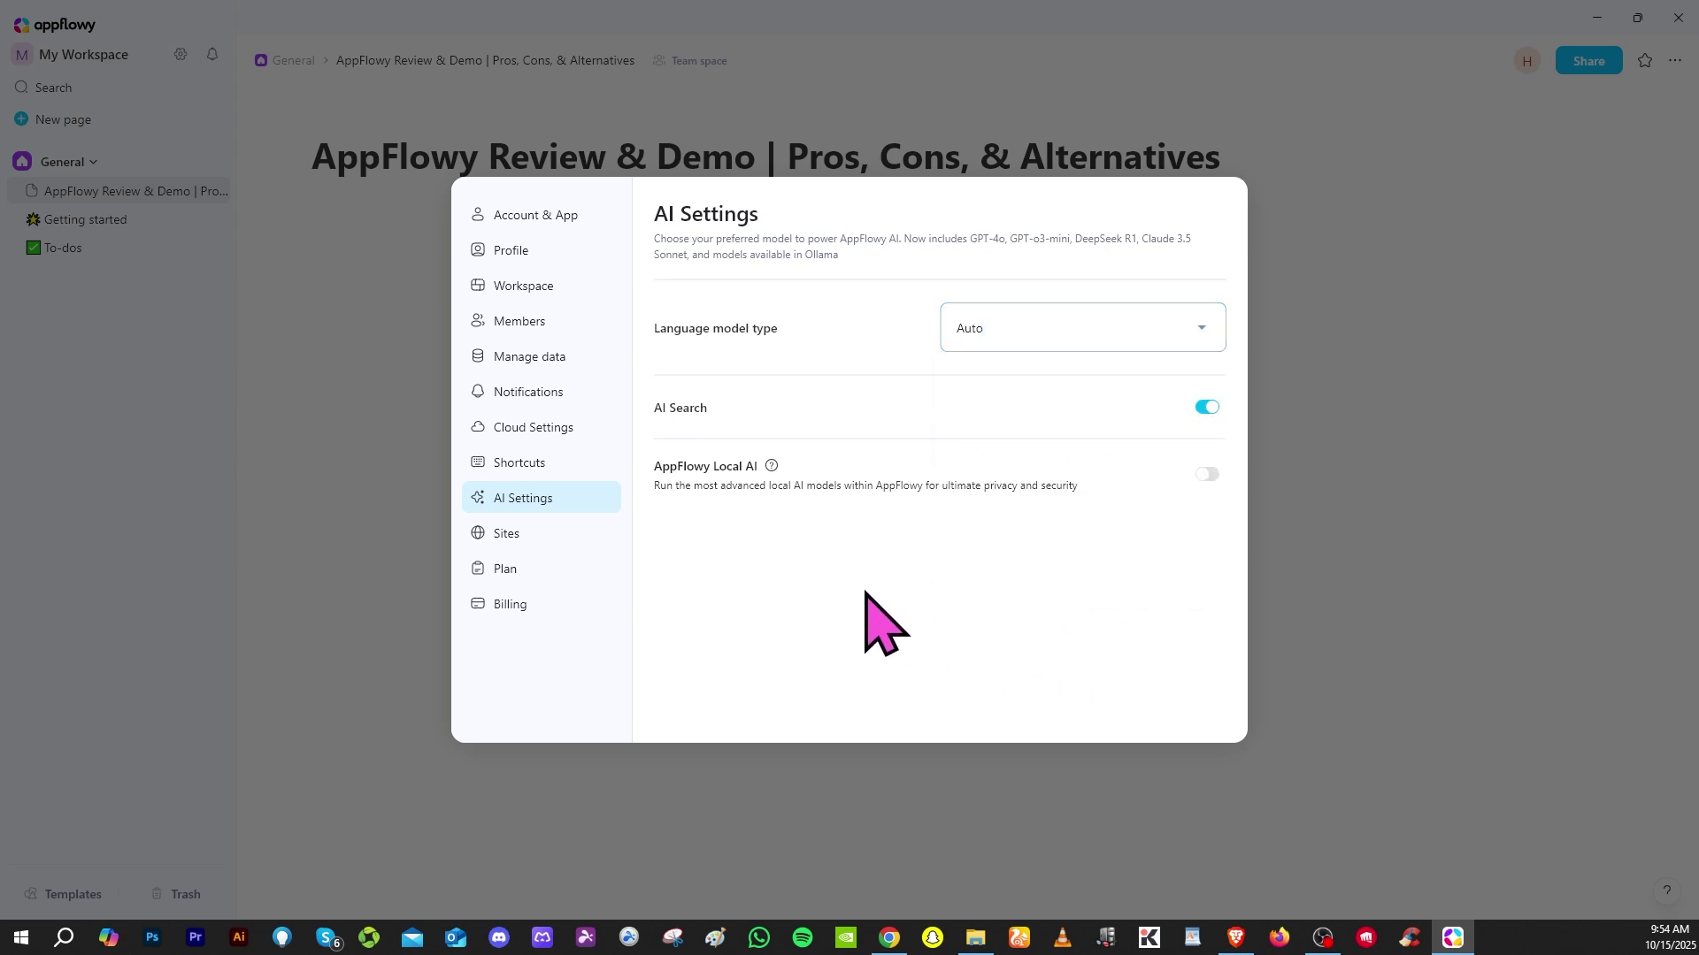
{"action": "left_click", "coordinate": [519, 534]}
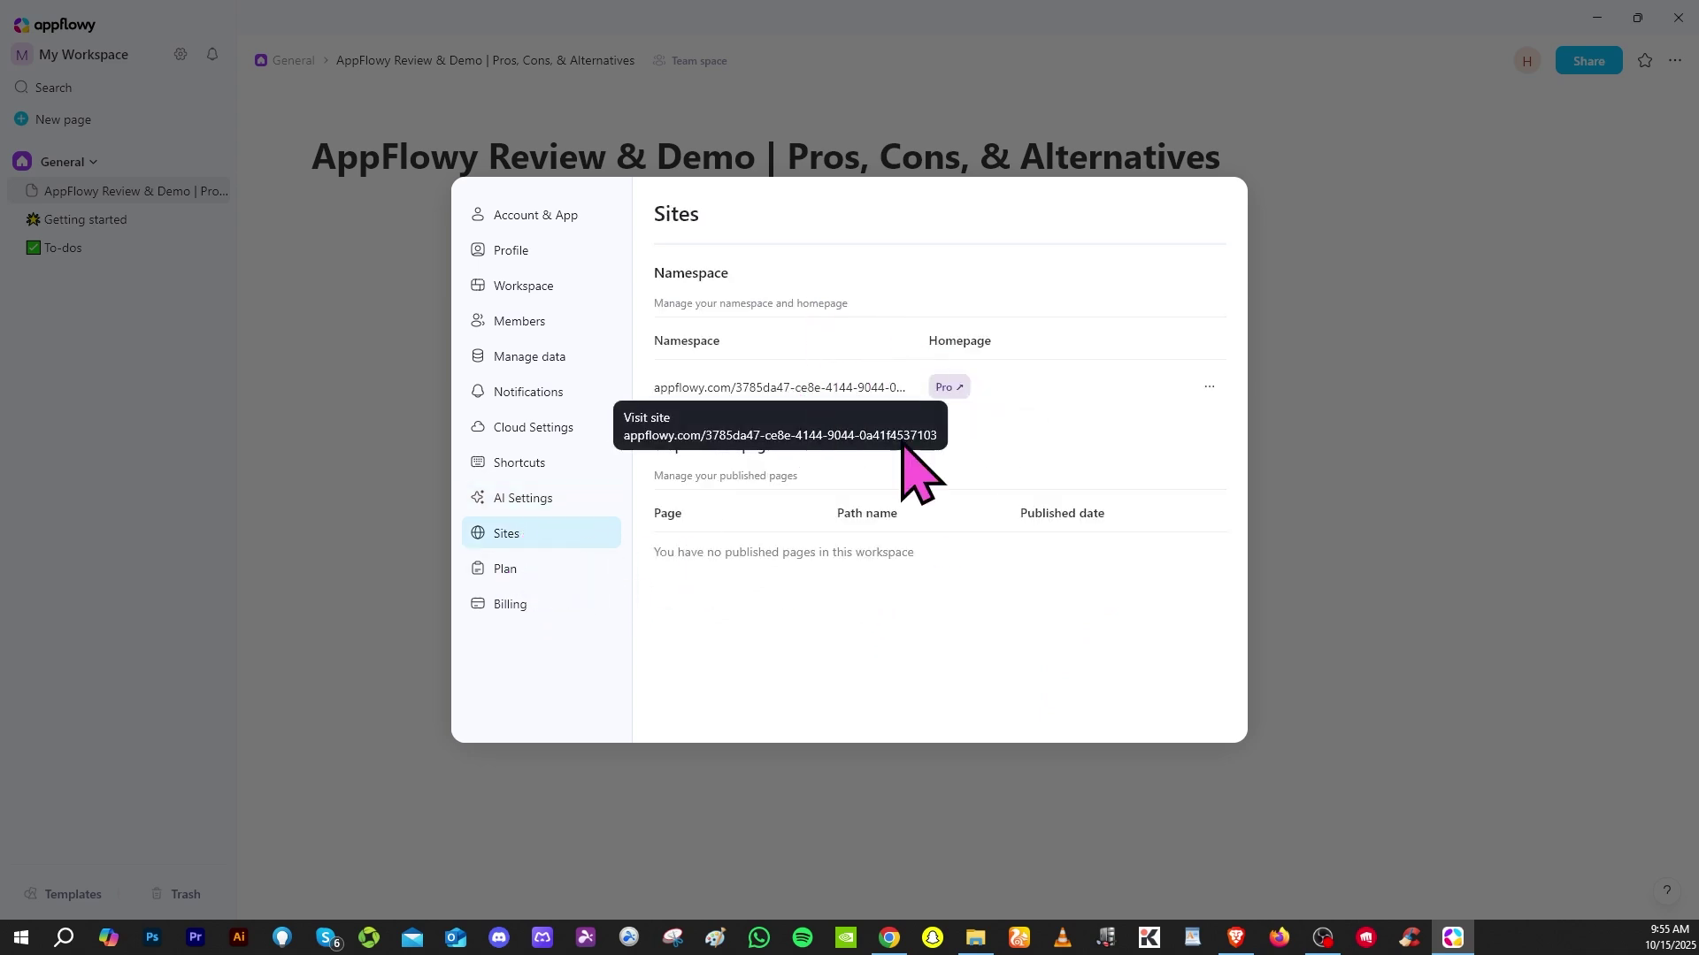
- Give the review page a cover, trying Olive before uploading the hippo logo image
{"action": "left_click", "coordinate": [1412, 347]}
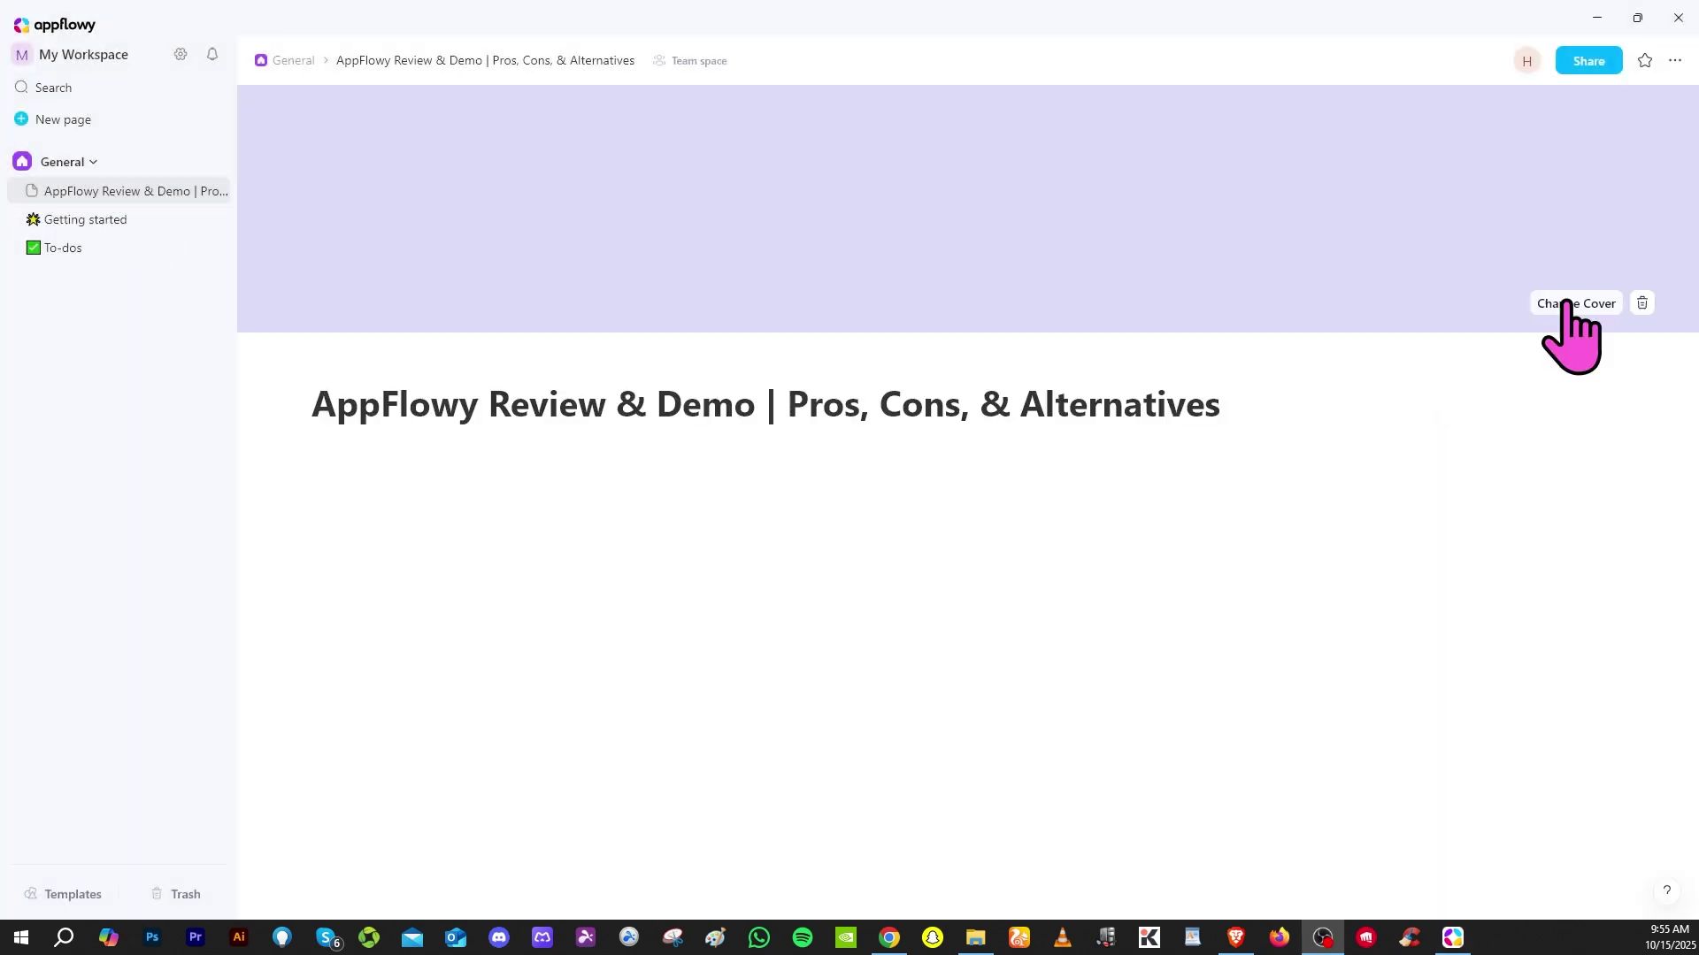
{"action": "left_click", "coordinate": [1576, 303]}
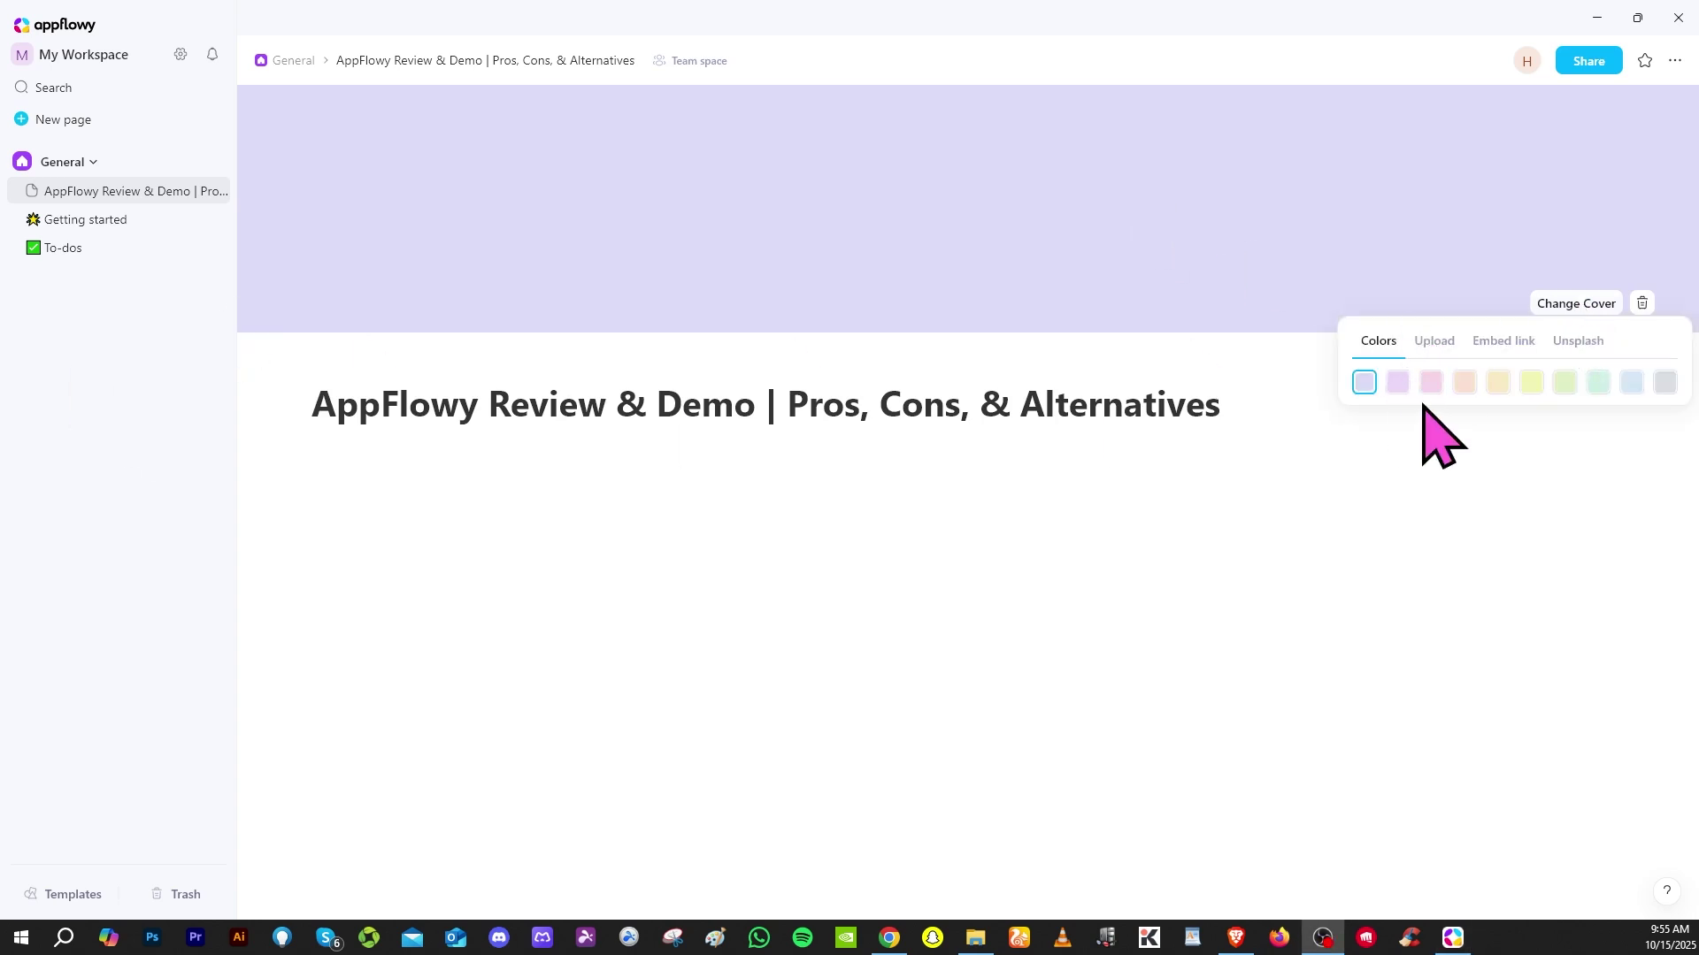
{"action": "left_click", "coordinate": [1532, 382]}
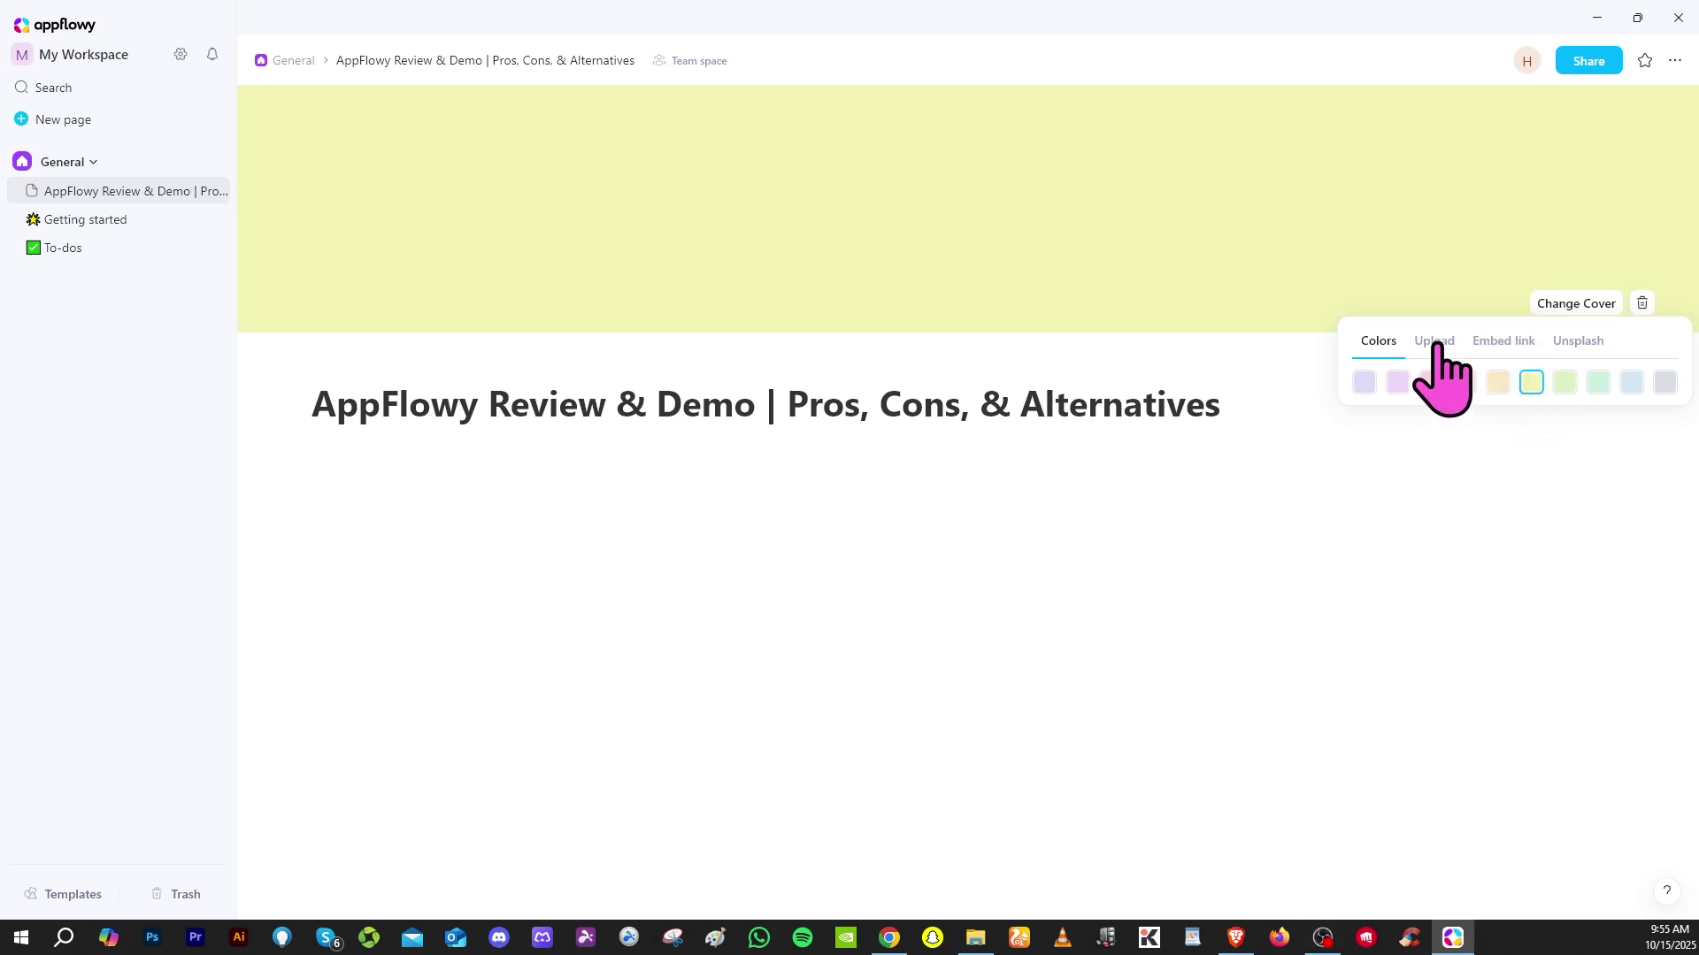
{"action": "left_click", "coordinate": [1435, 345]}
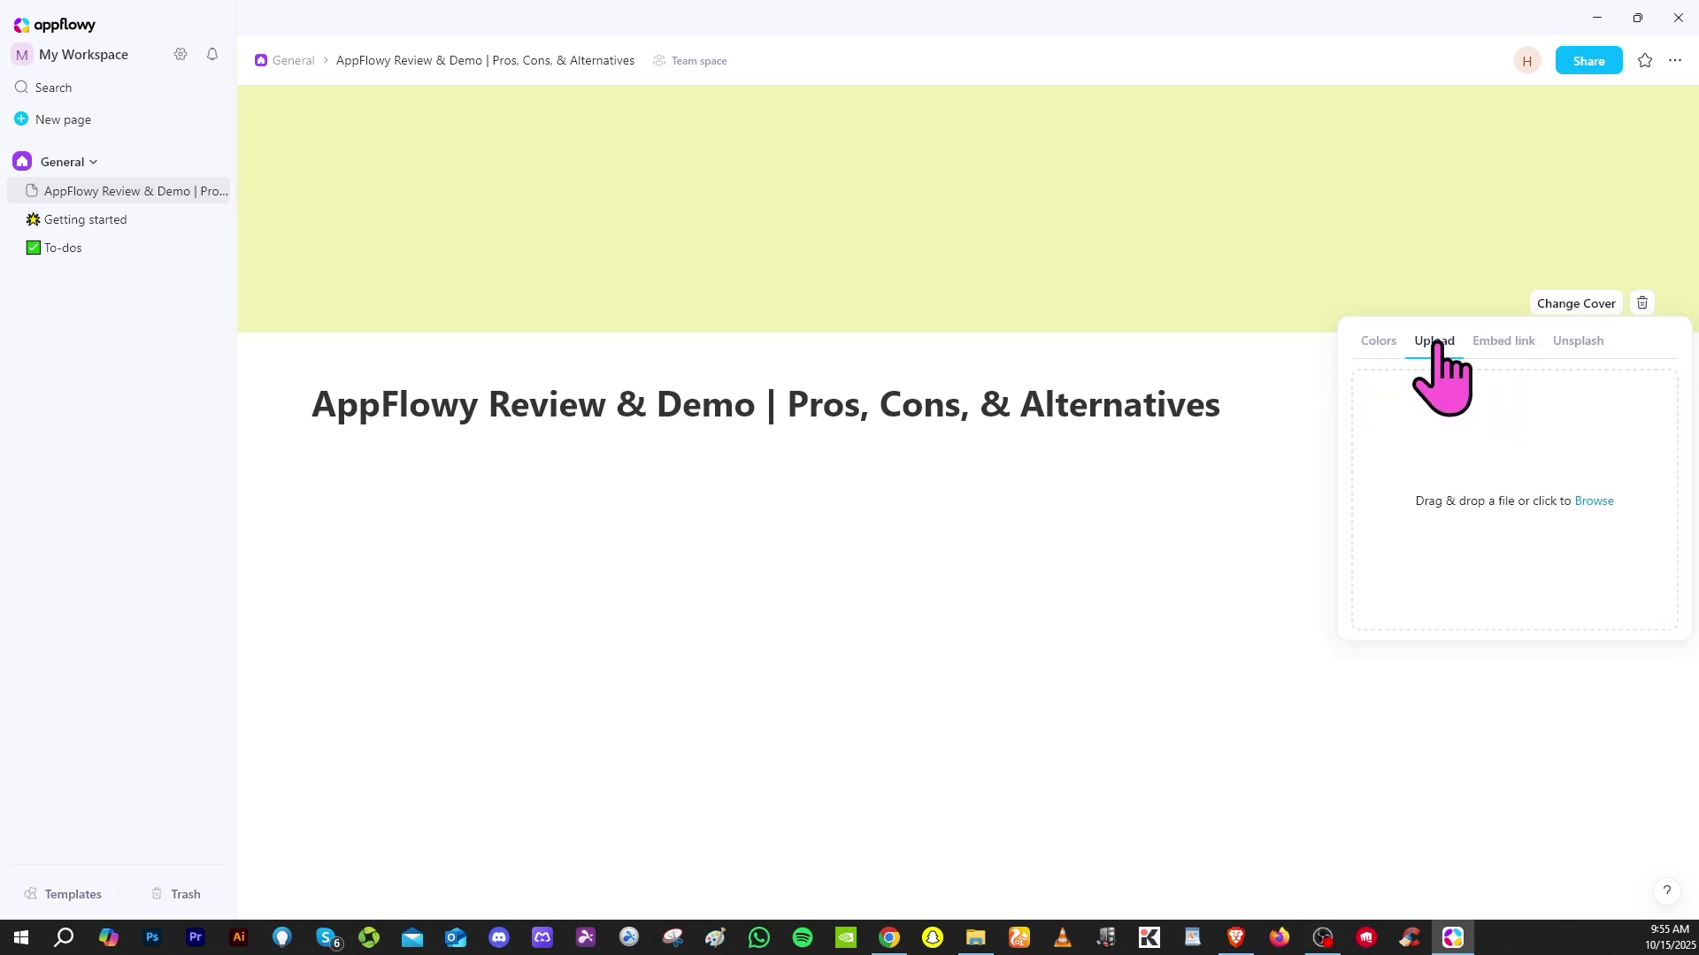
{"action": "left_click", "coordinate": [1595, 497]}
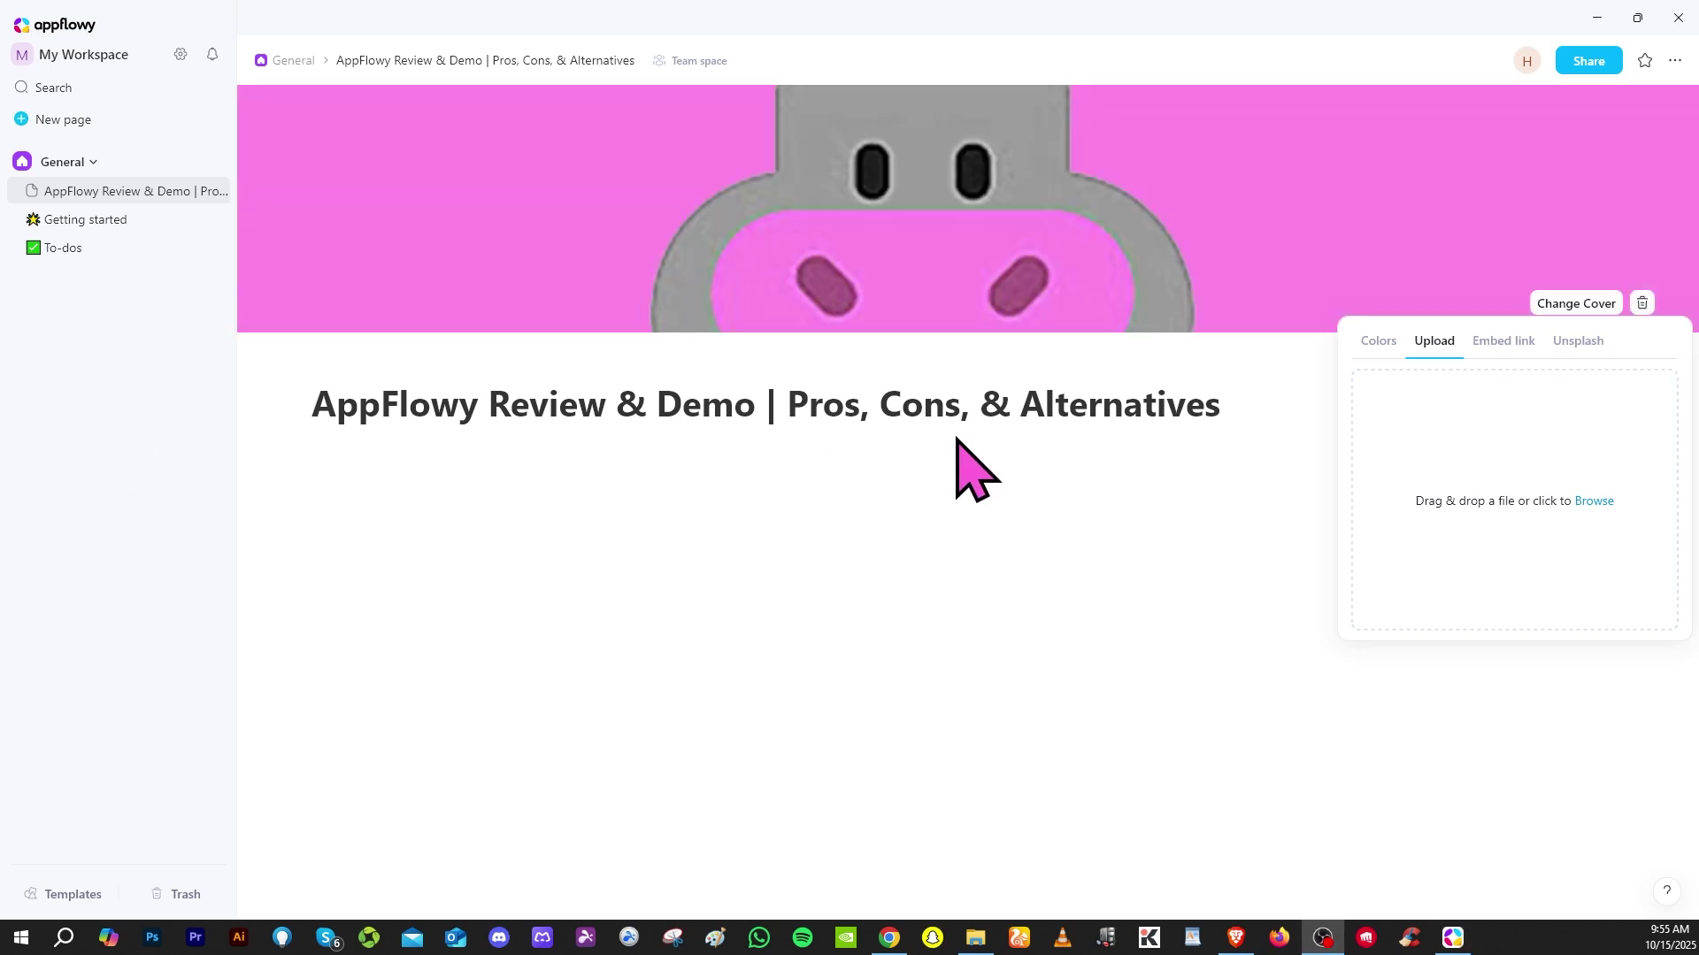
{"action": "left_click", "coordinate": [1179, 542]}
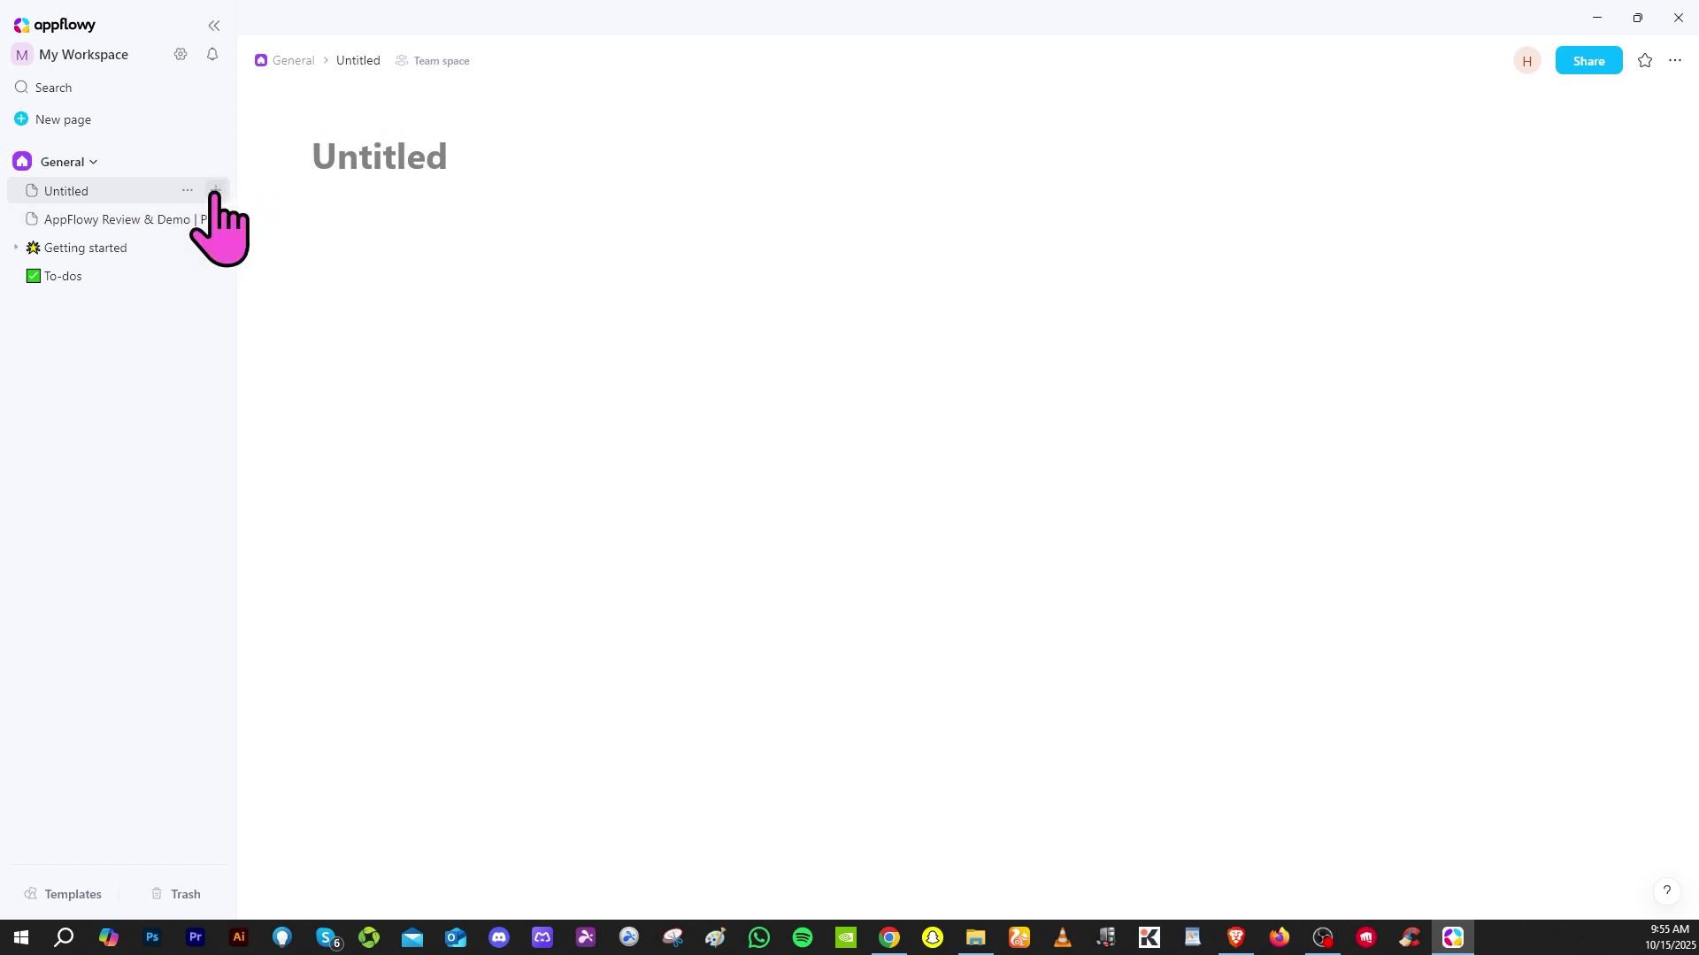
- Delete the stray Untitled page, look through Getting started, and return to the review page
{"action": "left_click", "coordinate": [188, 191]}
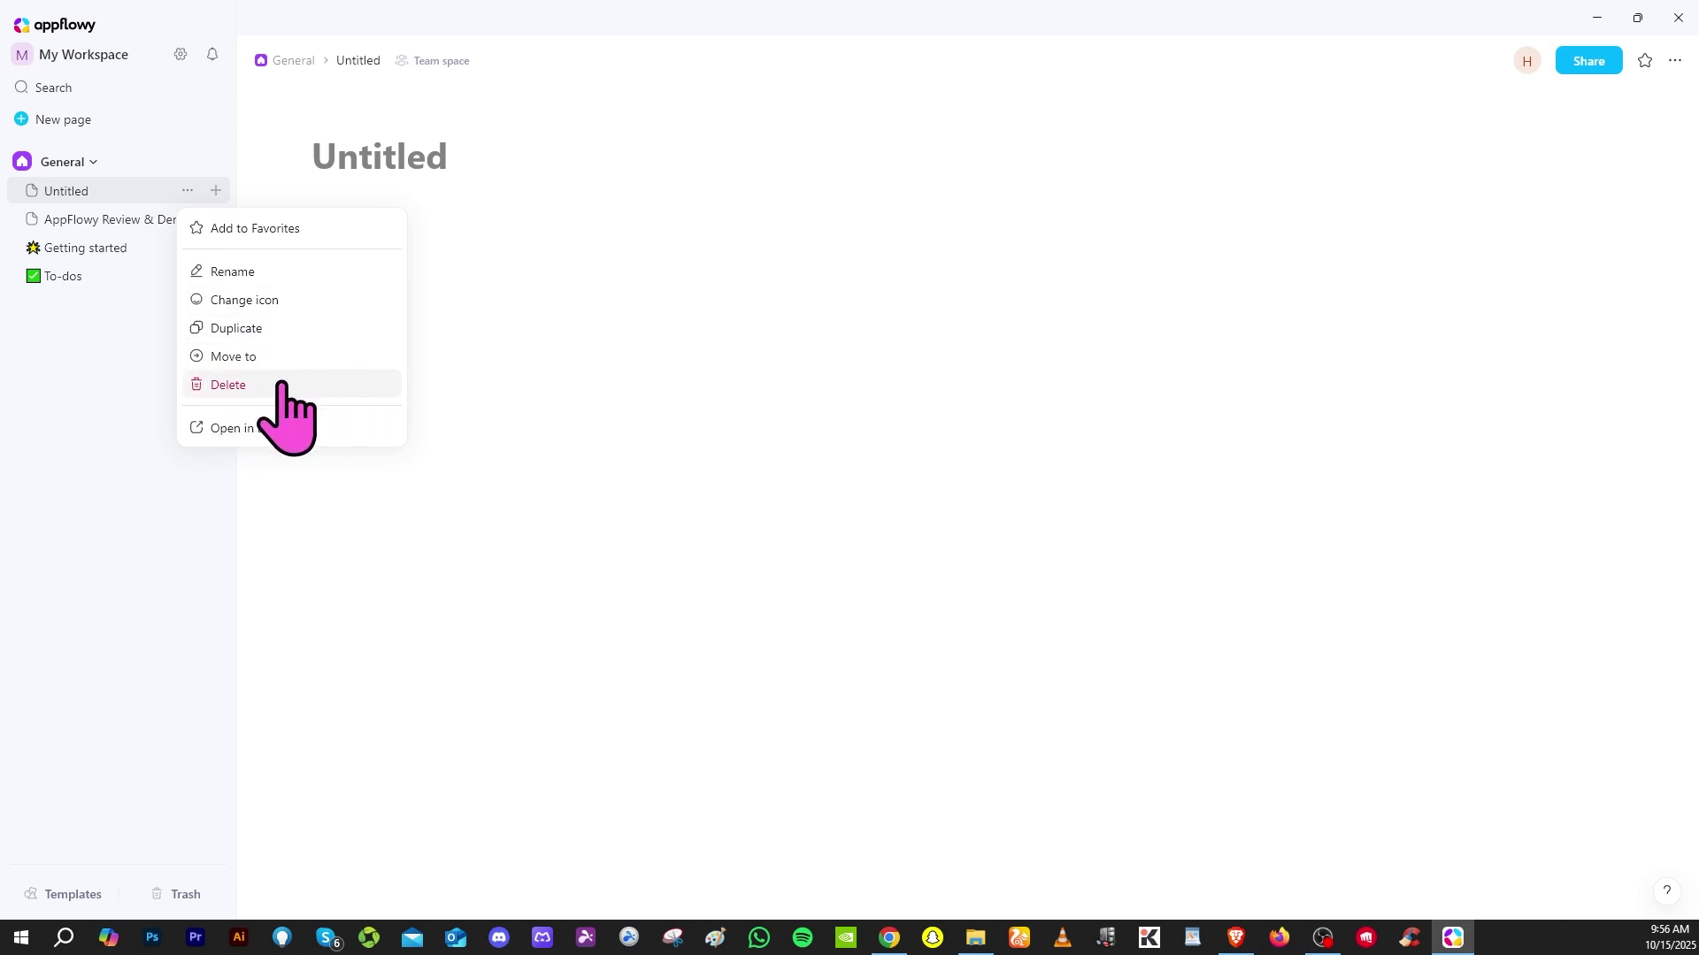
{"action": "key", "text": "Escape"}
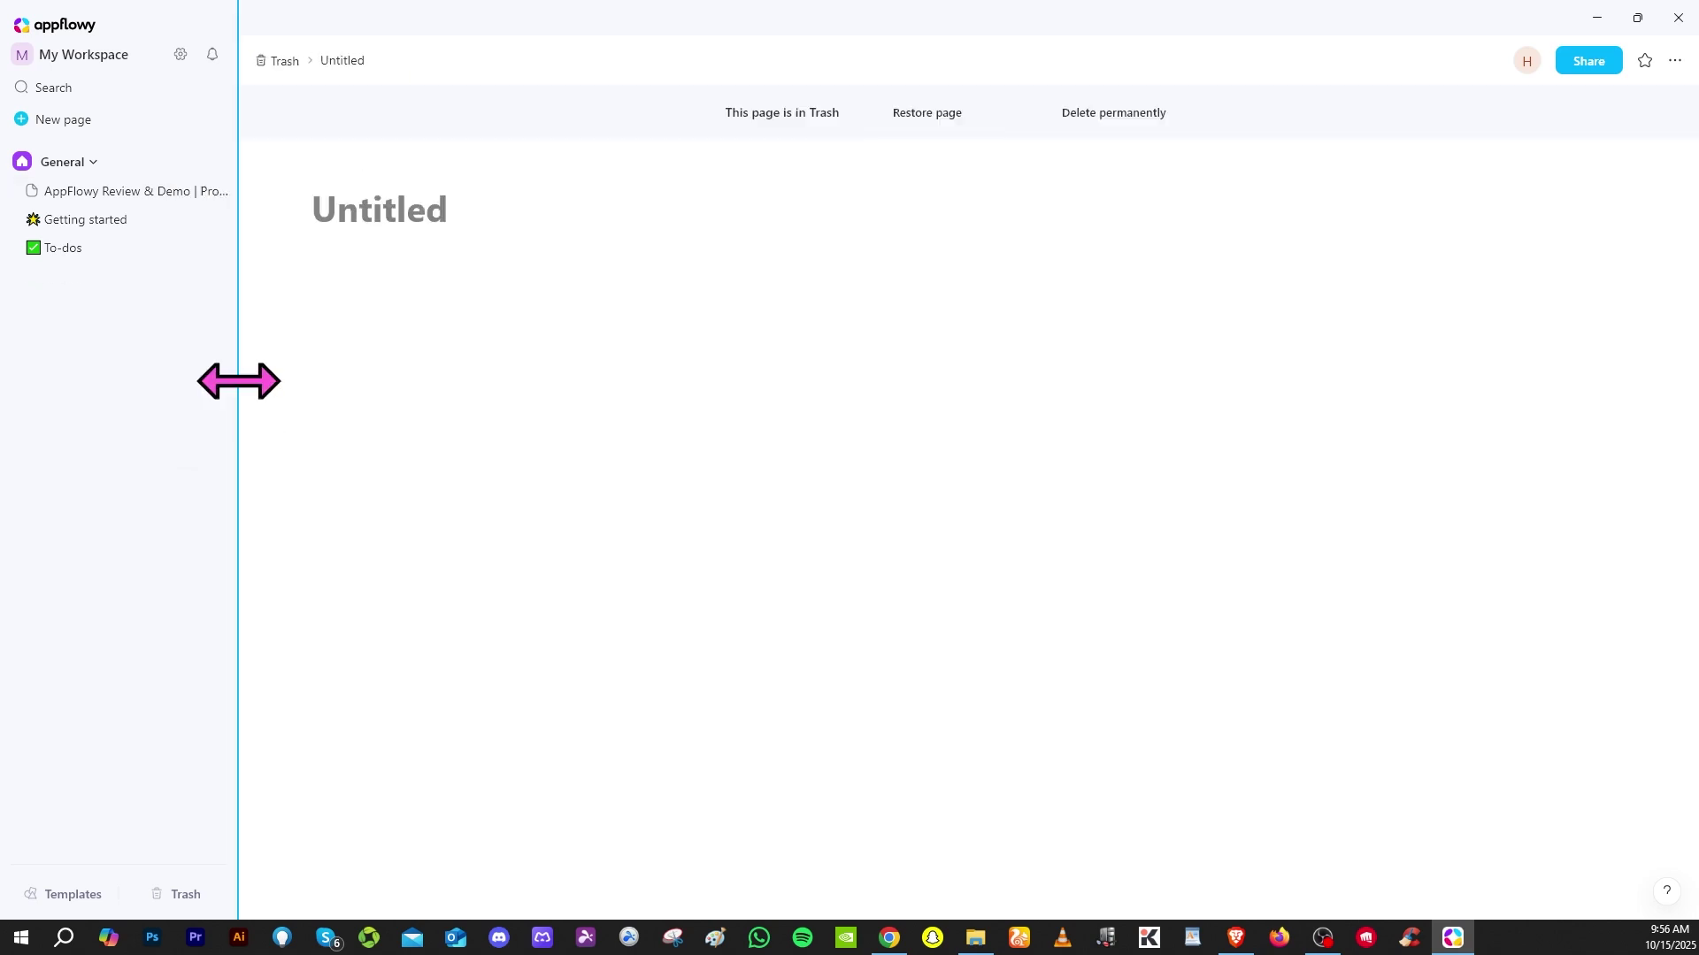
{"action": "left_click", "coordinate": [98, 201]}
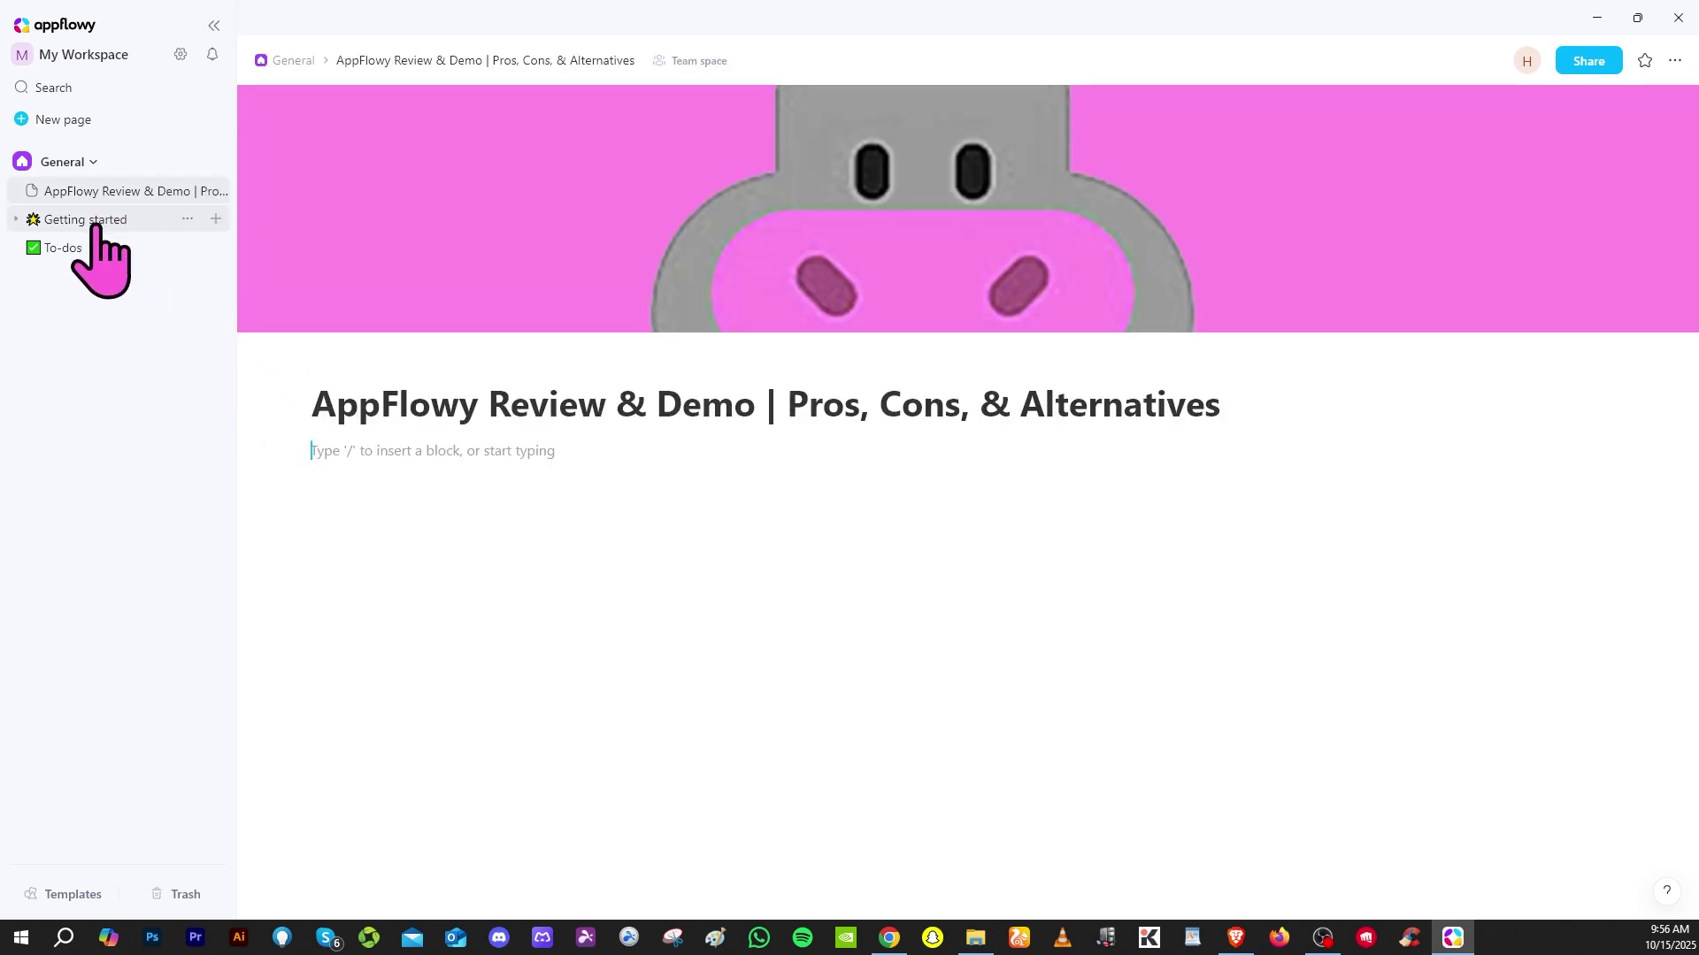
{"action": "left_click", "coordinate": [95, 227]}
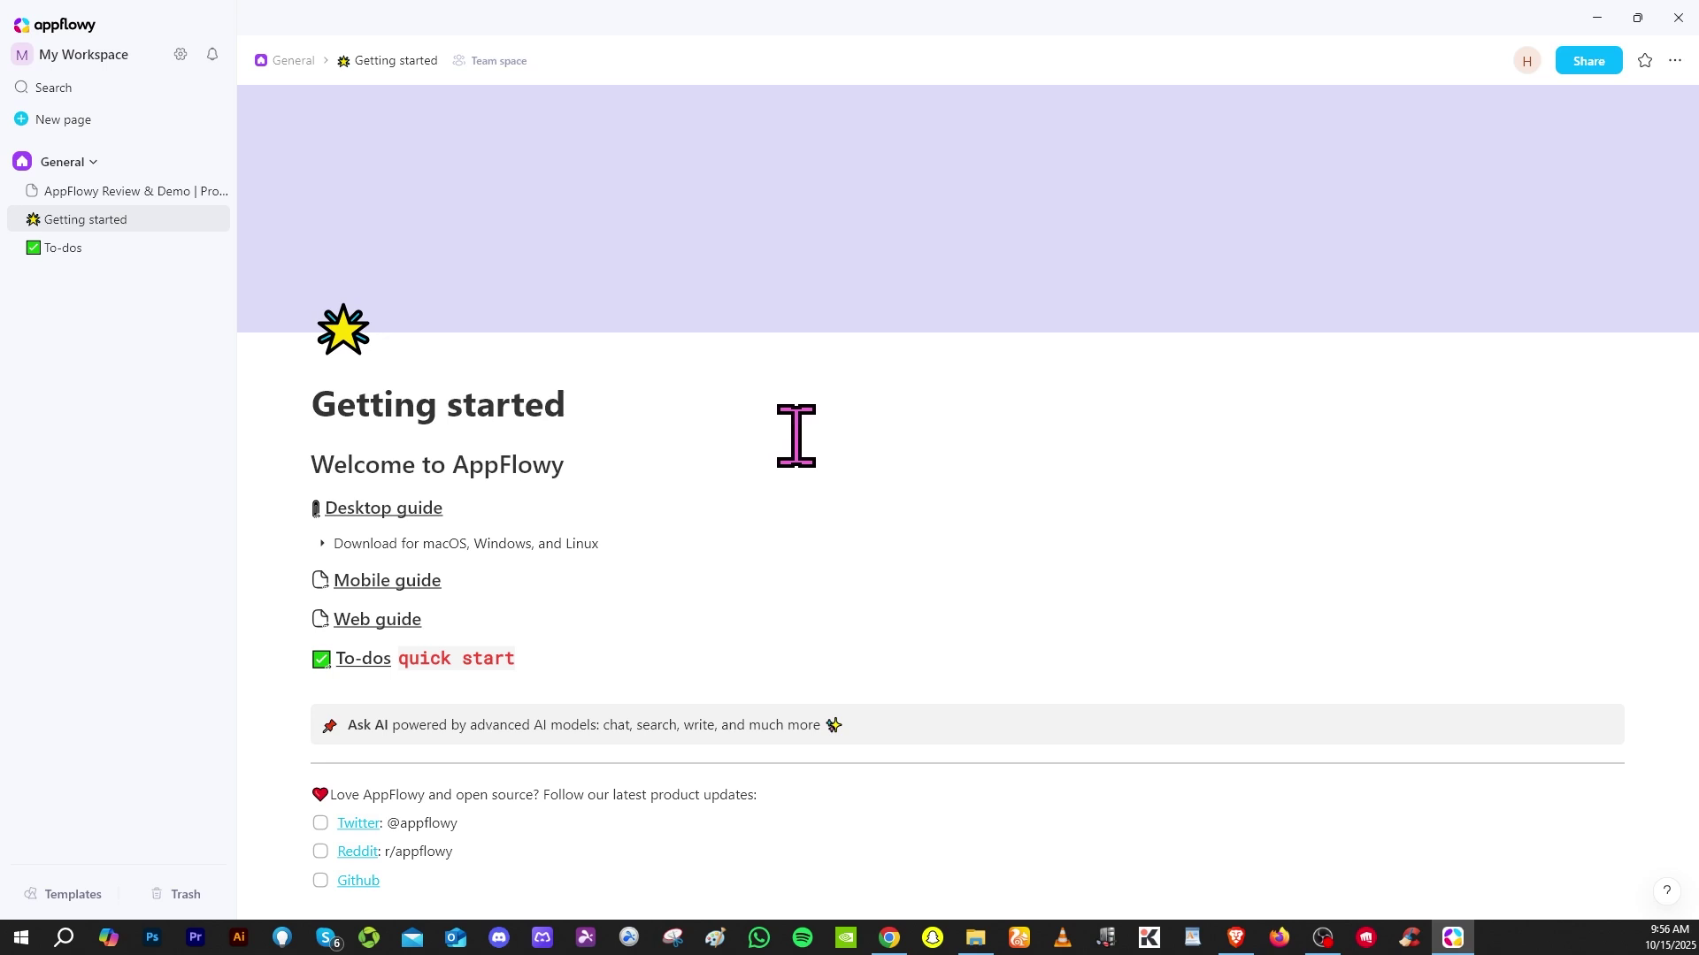
{"action": "scroll", "coordinate": [795, 435], "scroll_direction": "down", "scroll_amount": 1}
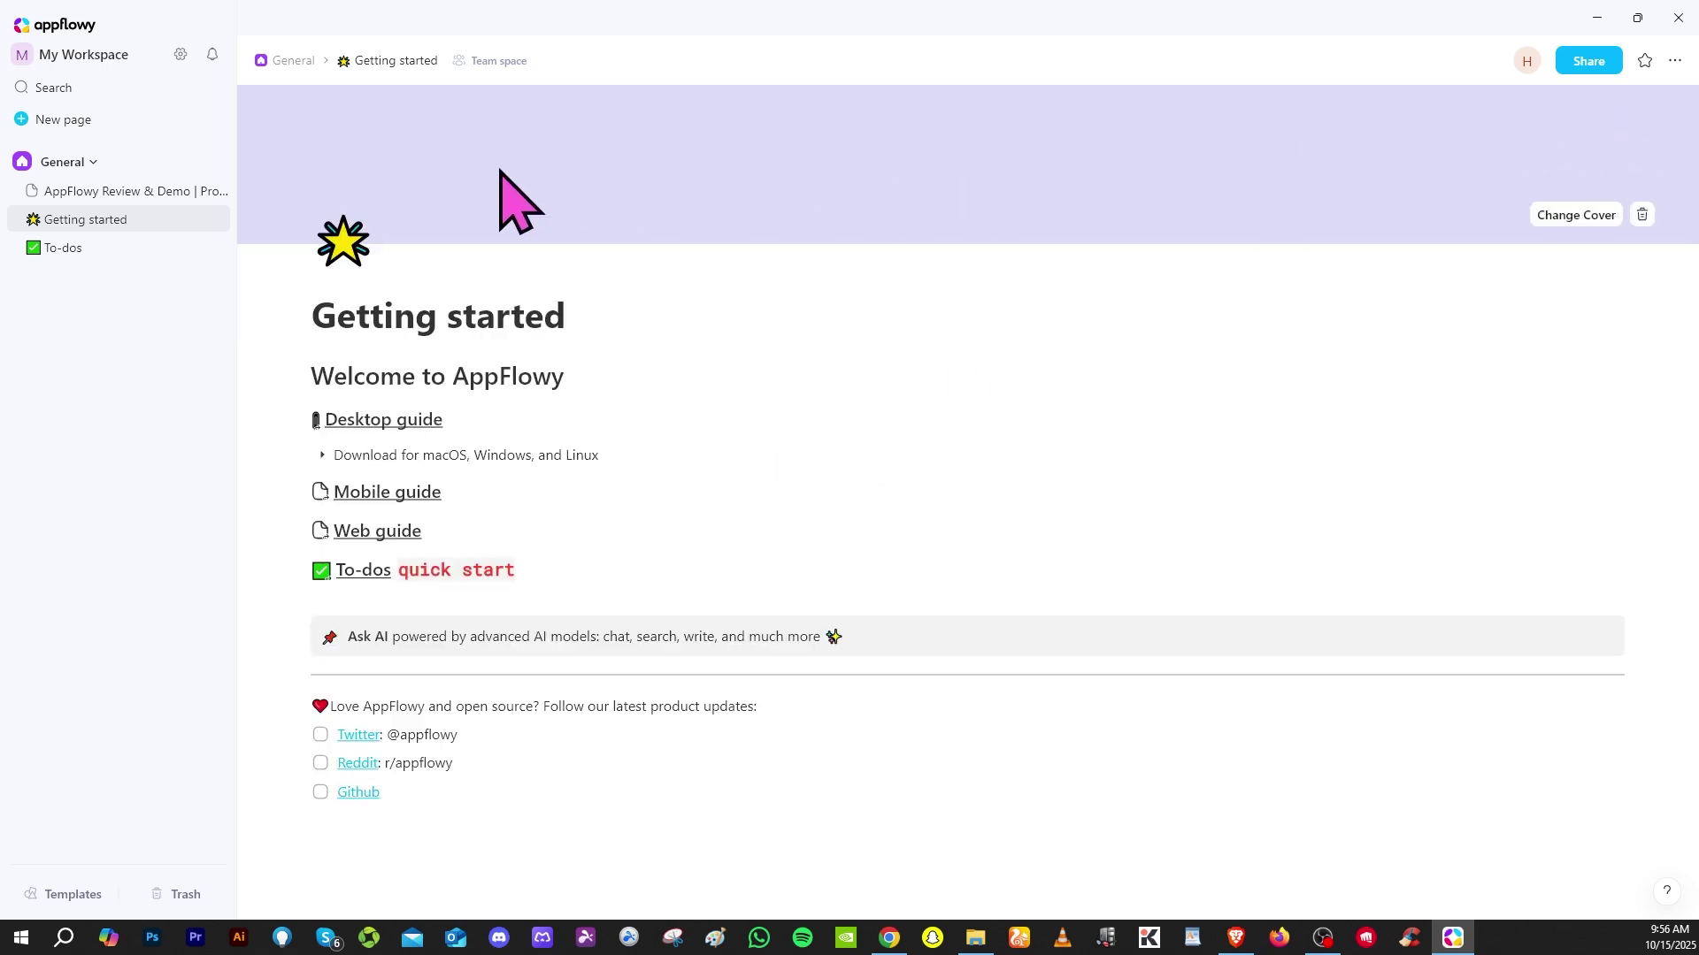
{"action": "left_click", "coordinate": [146, 191]}
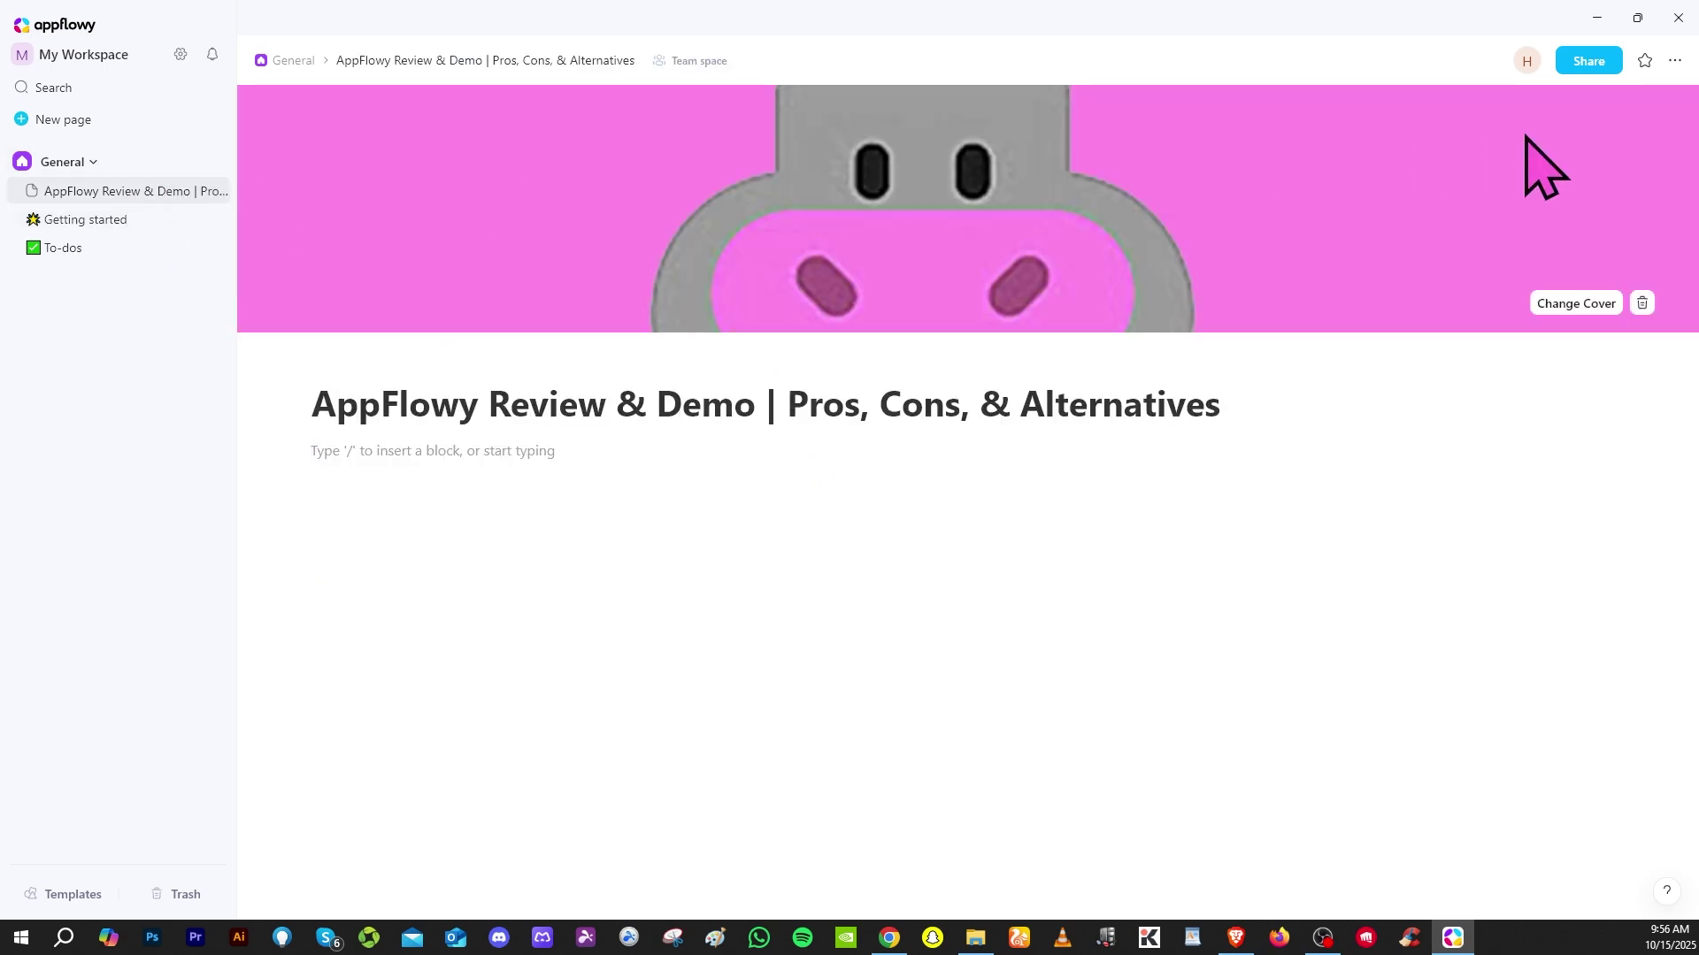
- Publish the review page to the web from the Share panel's Publish tab
{"action": "left_click", "coordinate": [1579, 71]}
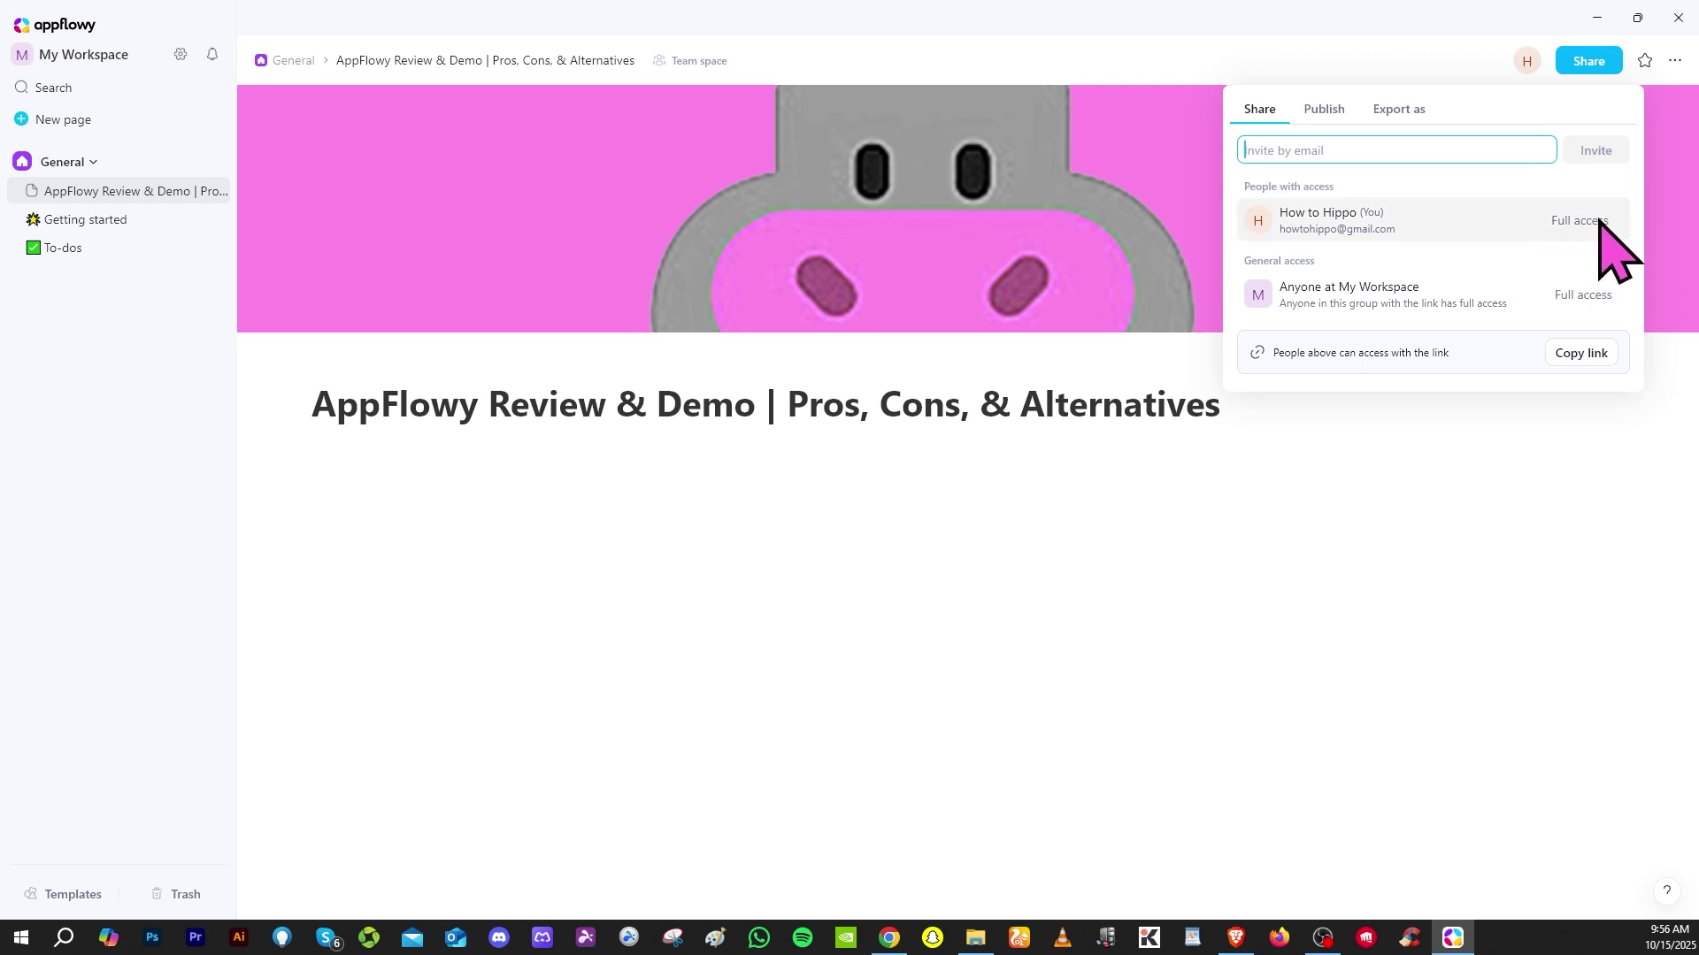
{"action": "left_click", "coordinate": [1324, 110]}
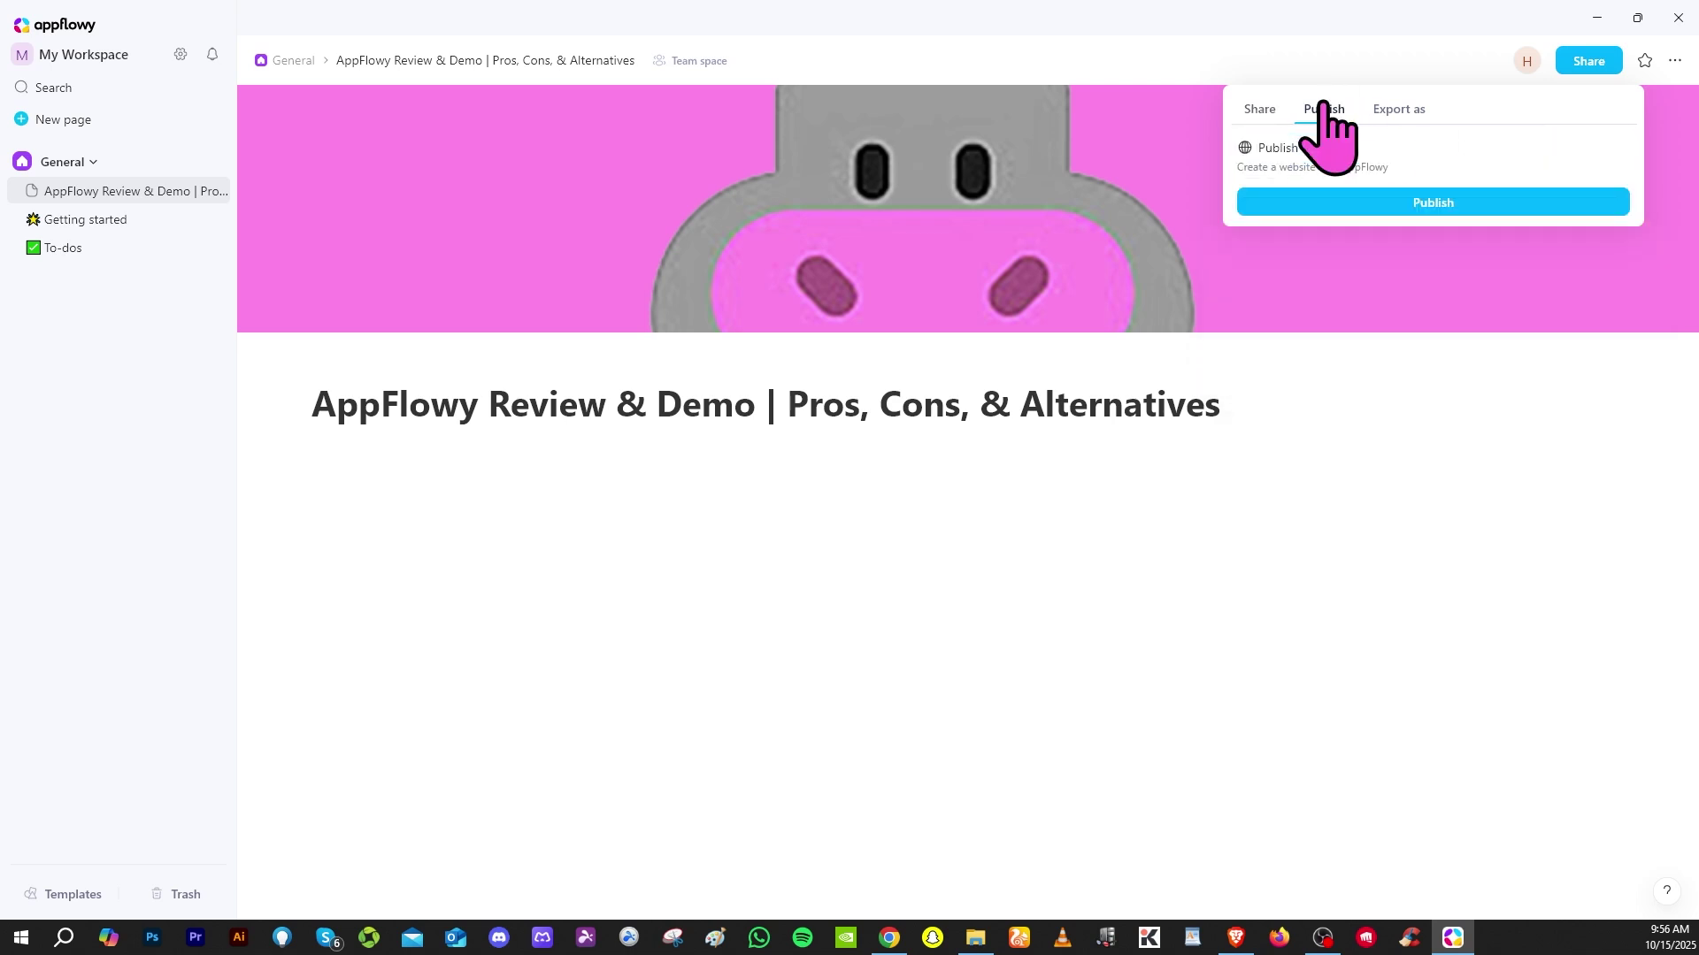
{"action": "left_click", "coordinate": [1361, 202]}
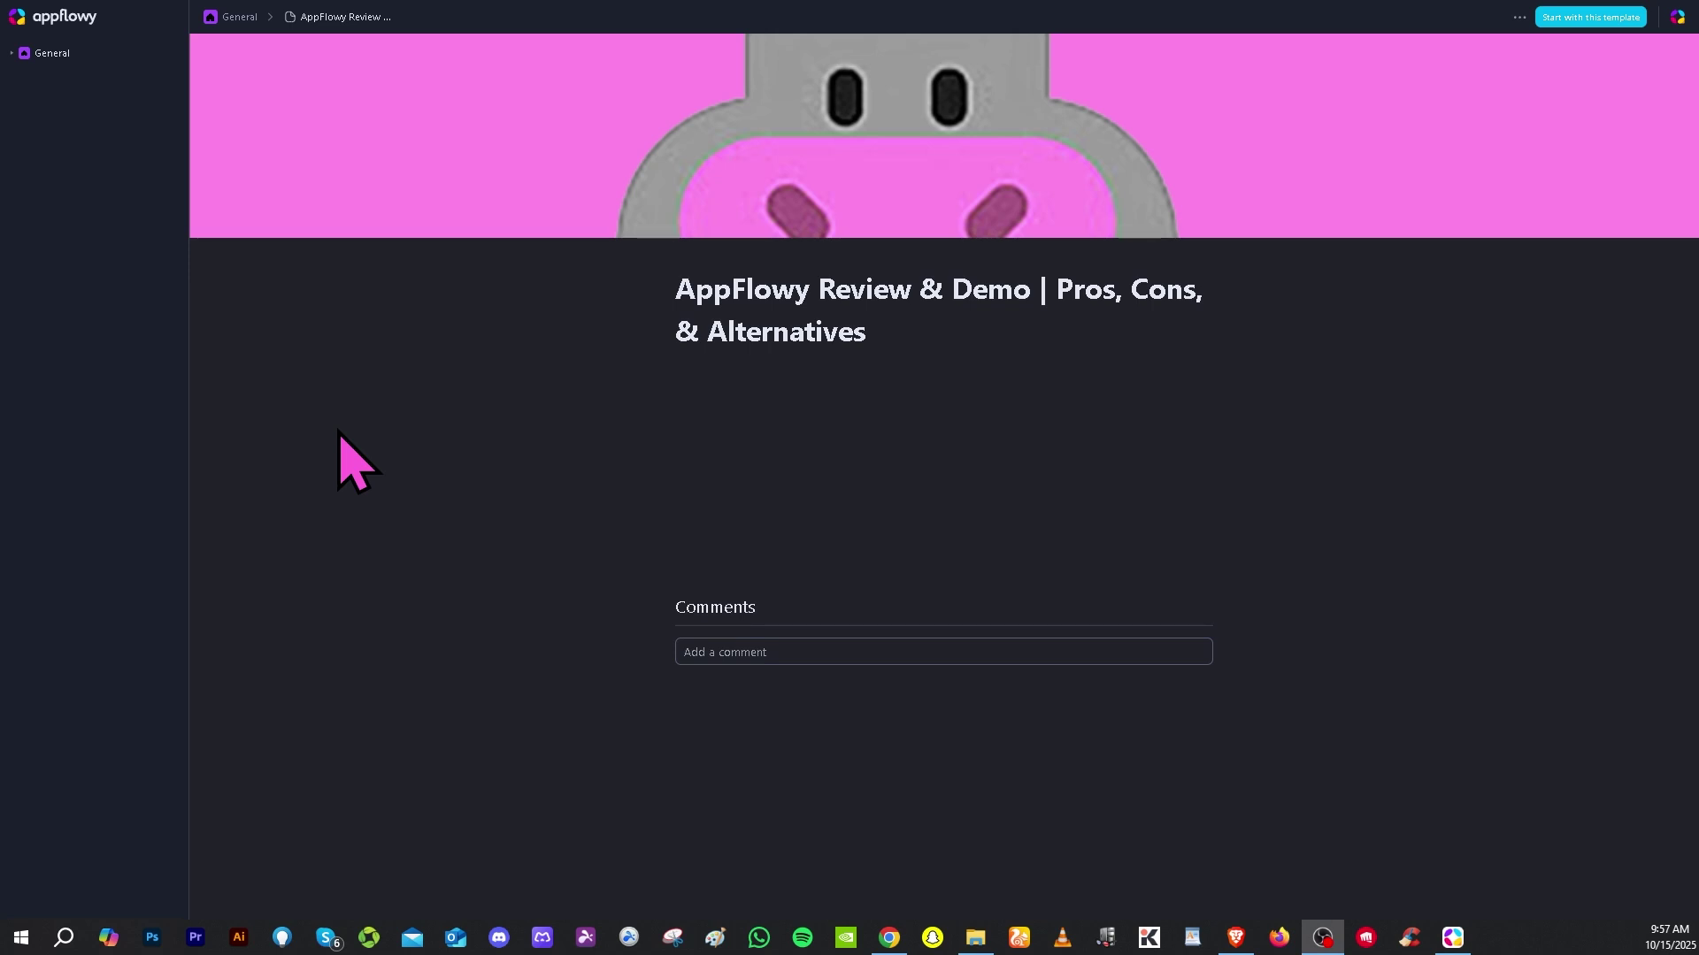
- Preview the published page in Light Mode, then switch it back to Dark Mode
{"action": "scroll", "coordinate": [945, 322], "scroll_direction": "down", "scroll_amount": 1}
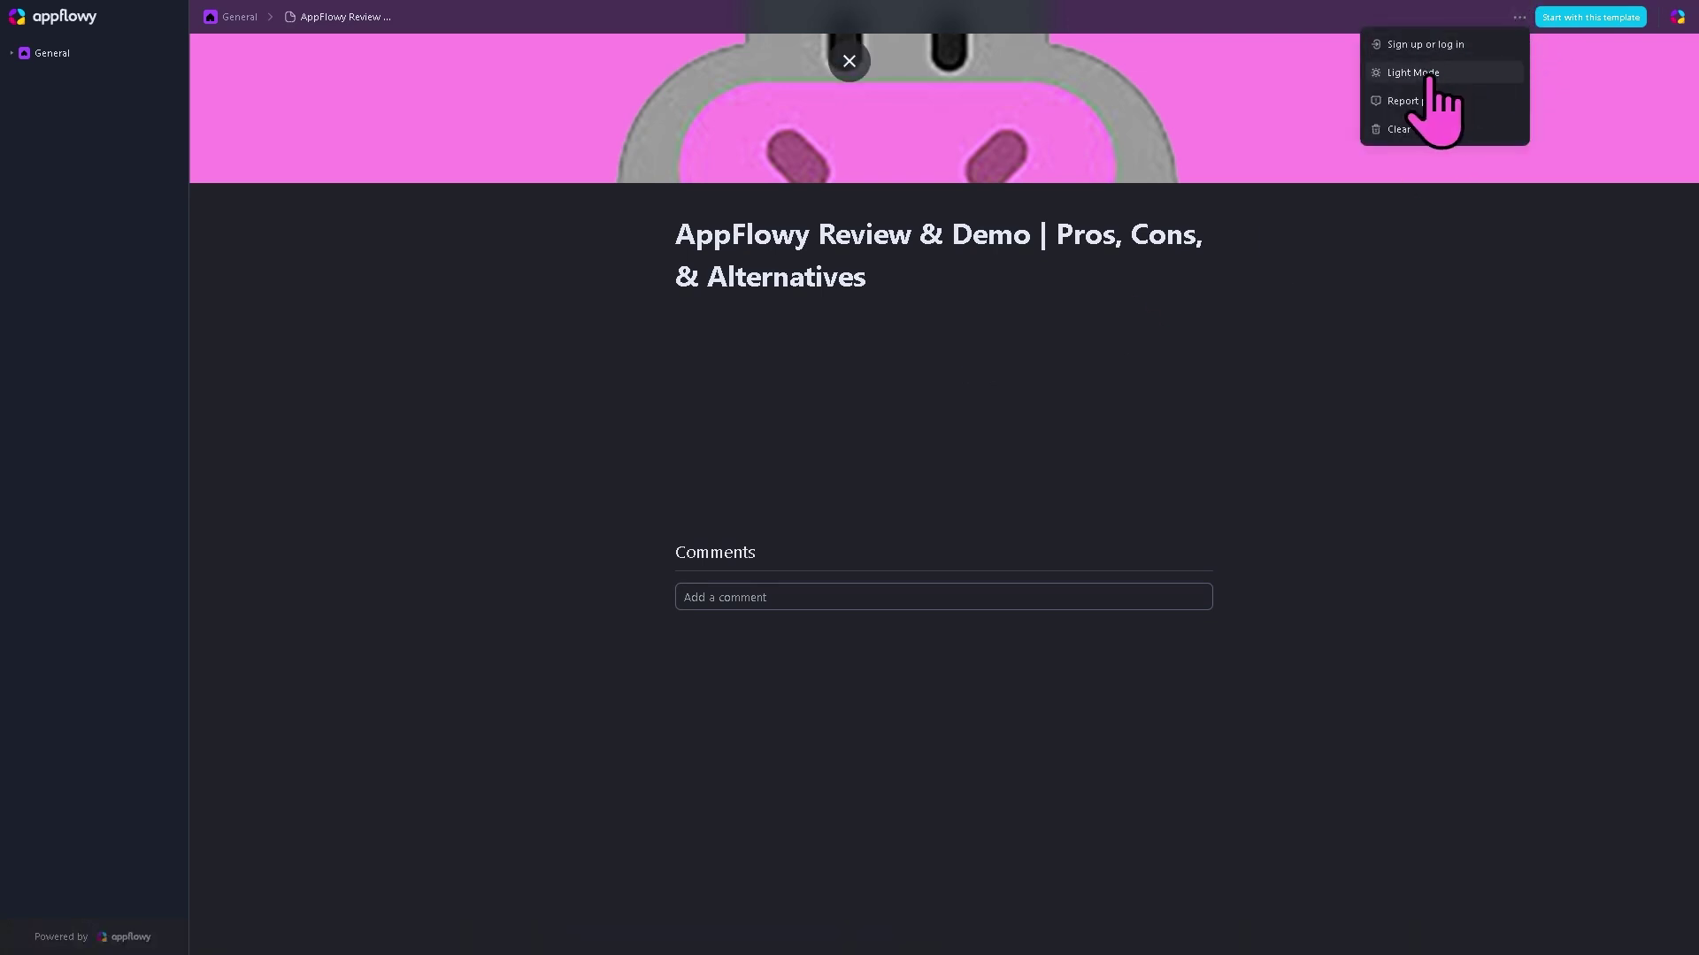
{"action": "left_click", "coordinate": [1427, 80]}
{"action": "left_click", "coordinate": [1519, 17]}
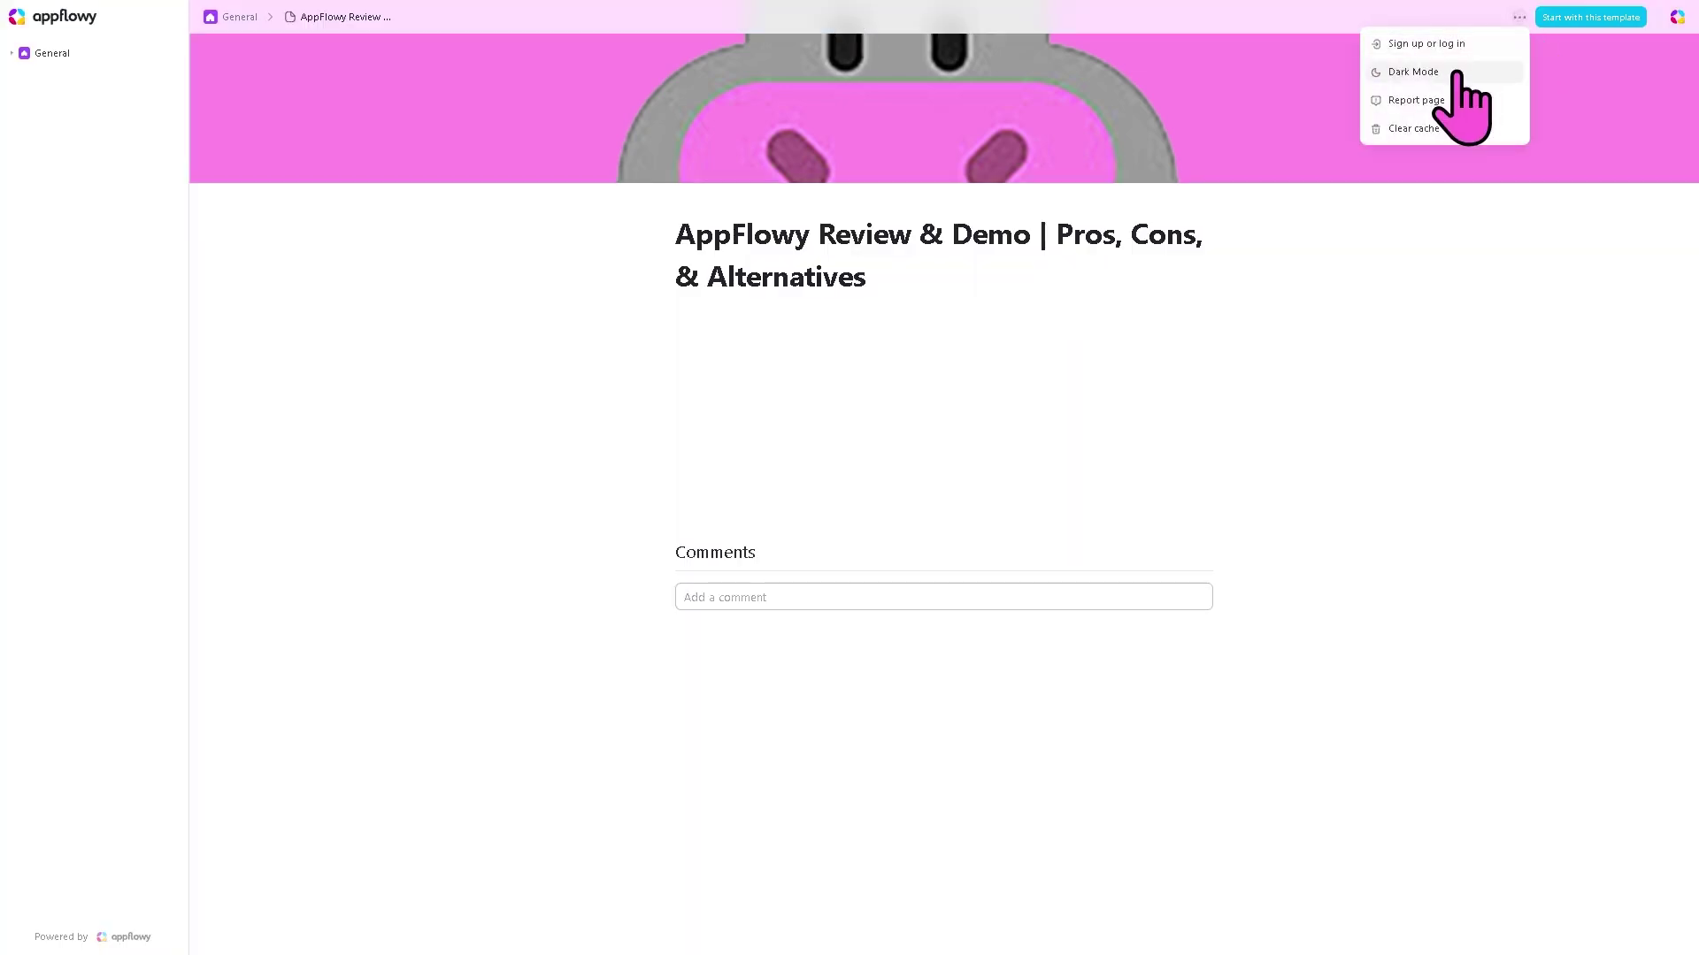
{"action": "left_click", "coordinate": [1426, 72]}
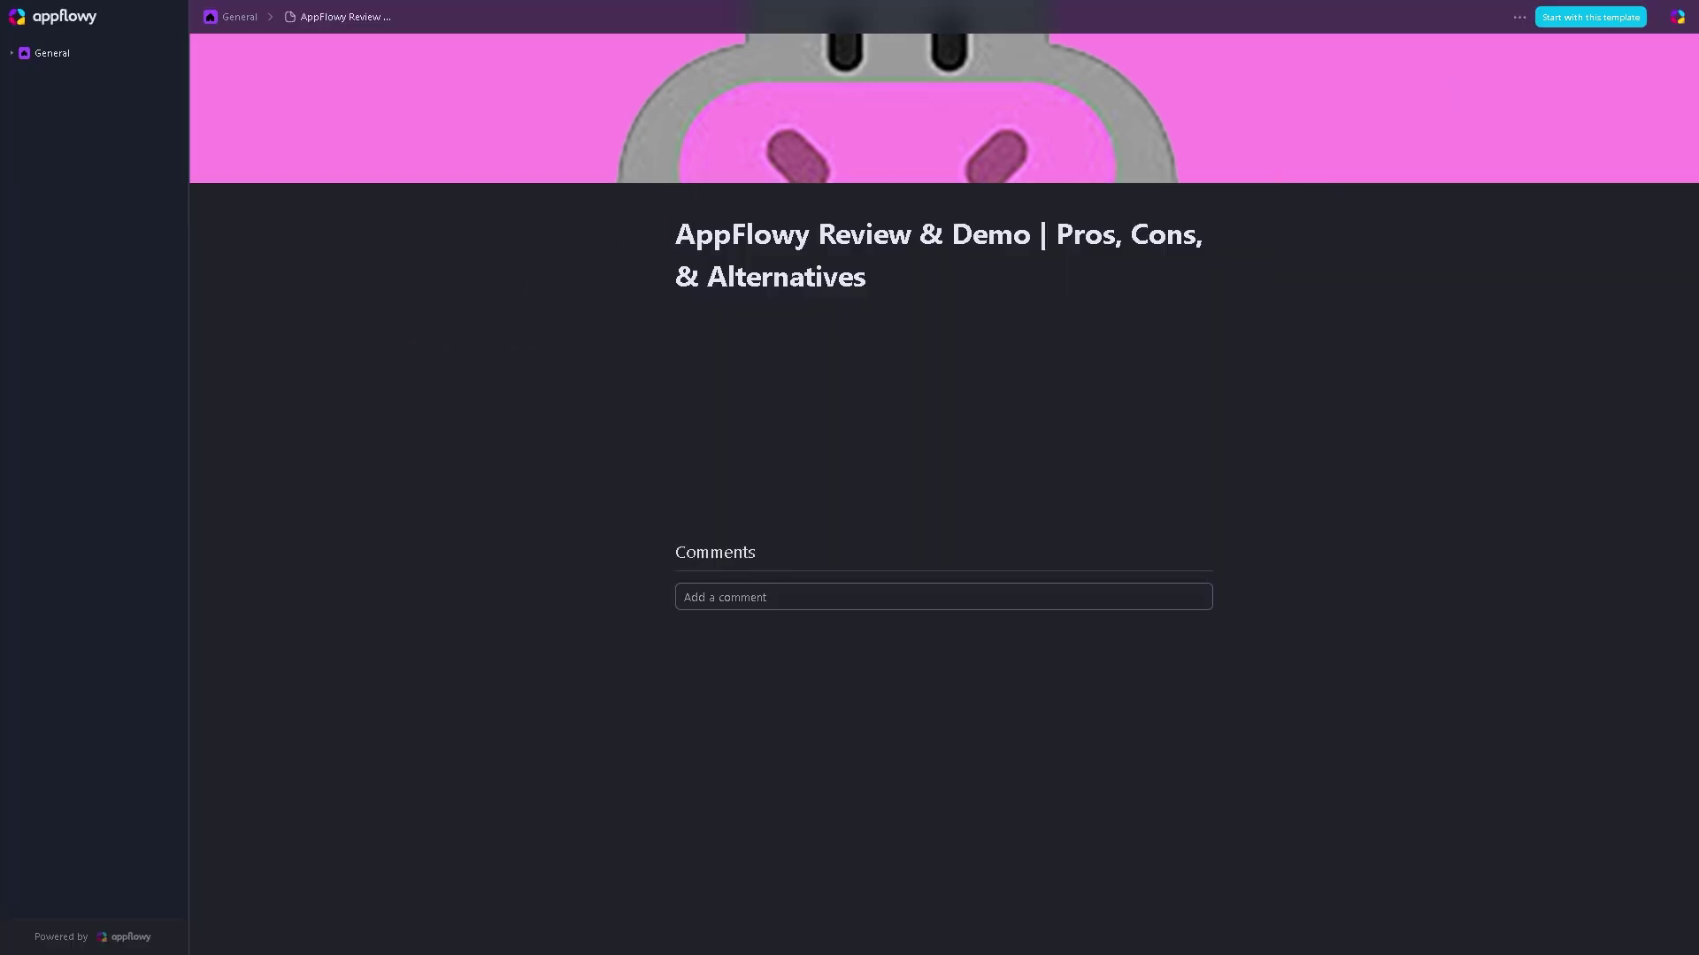
- Return to the desktop app, dismissing the Share popup and the page options menu
{"action": "key", "text": "alt+Tab"}
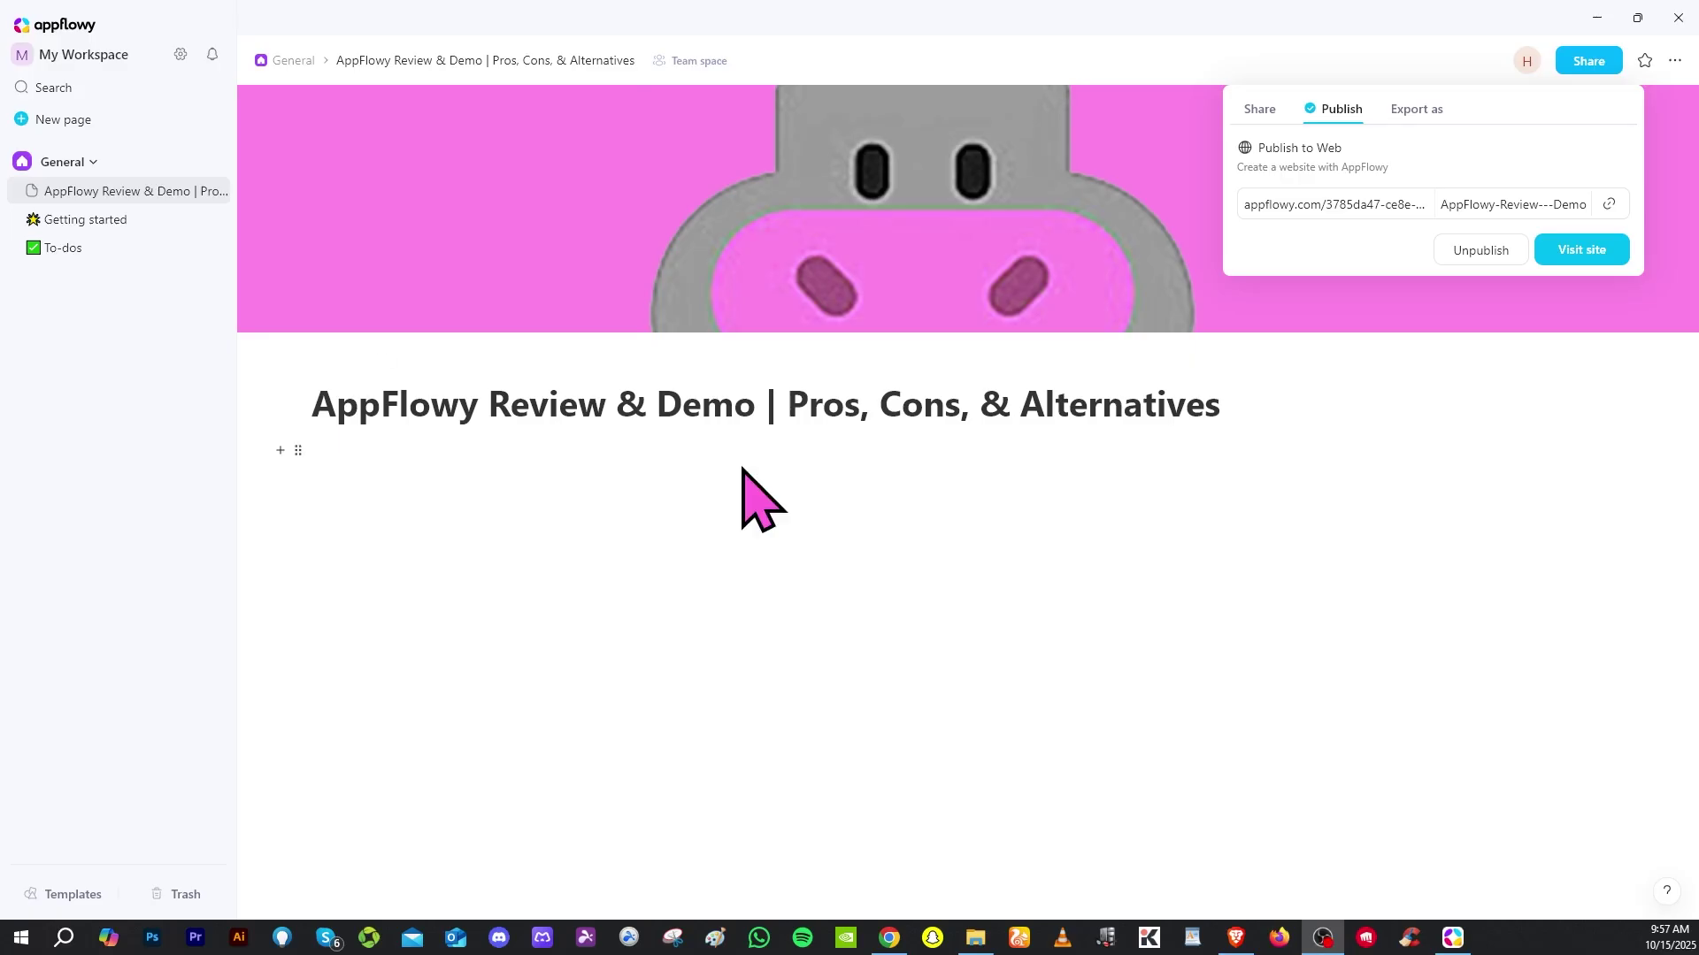
{"action": "left_click", "coordinate": [938, 523]}
{"action": "left_click", "coordinate": [1675, 61]}
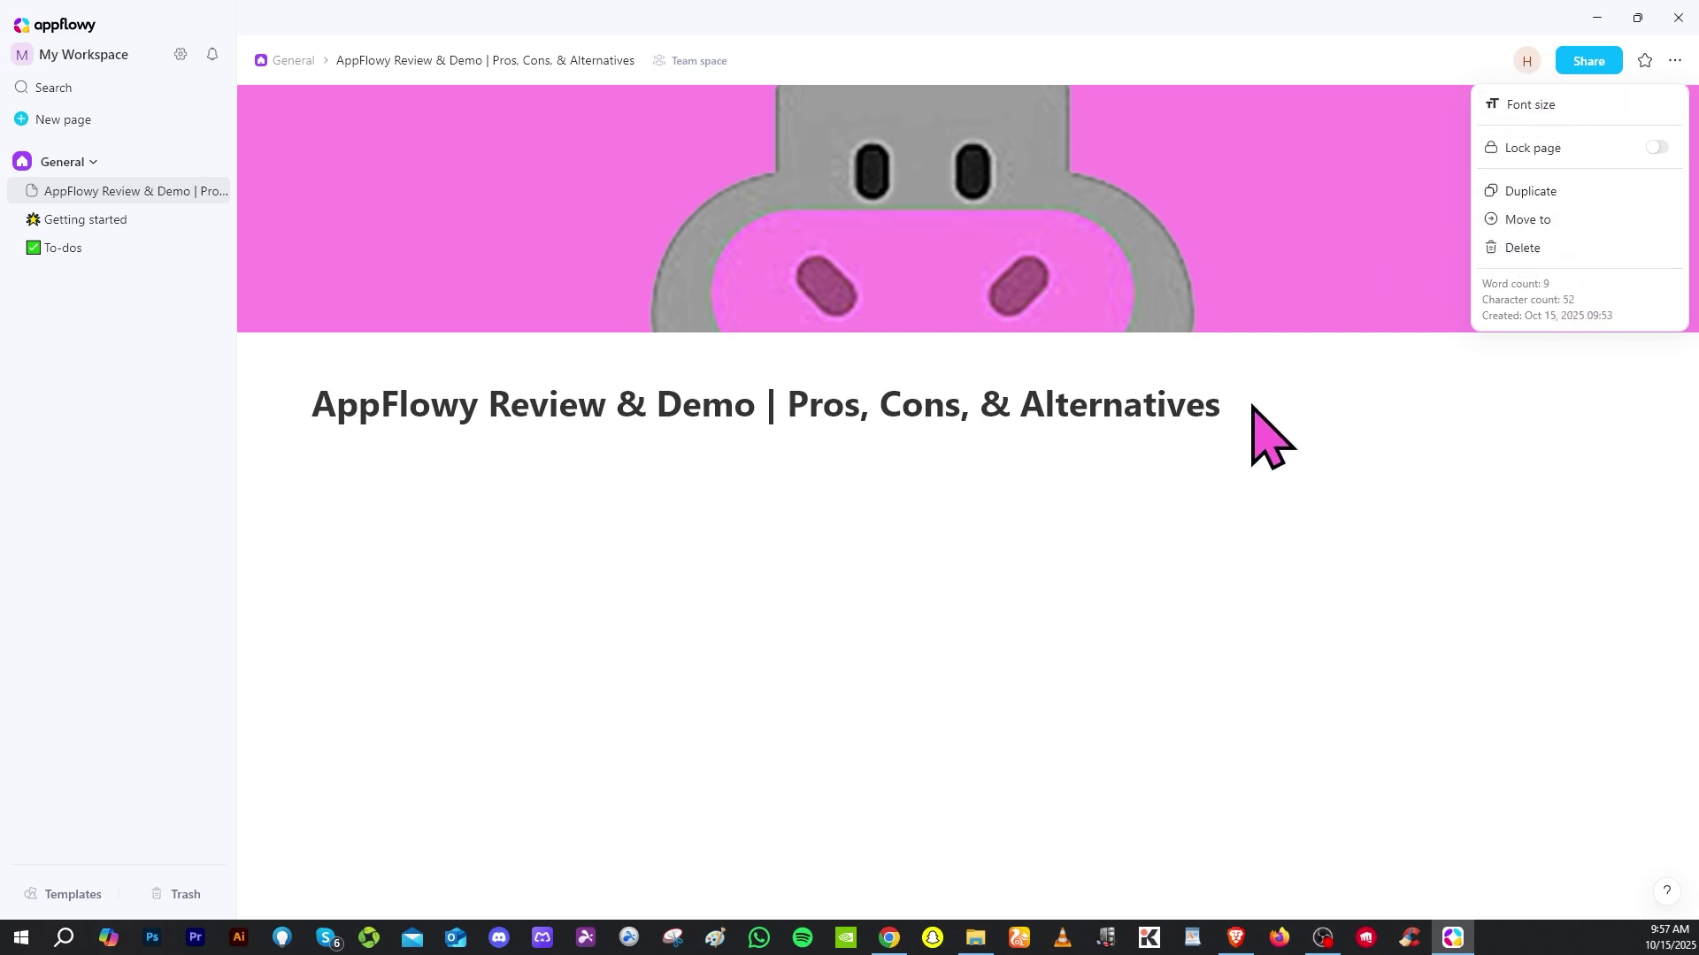
{"action": "left_click", "coordinate": [1199, 542]}
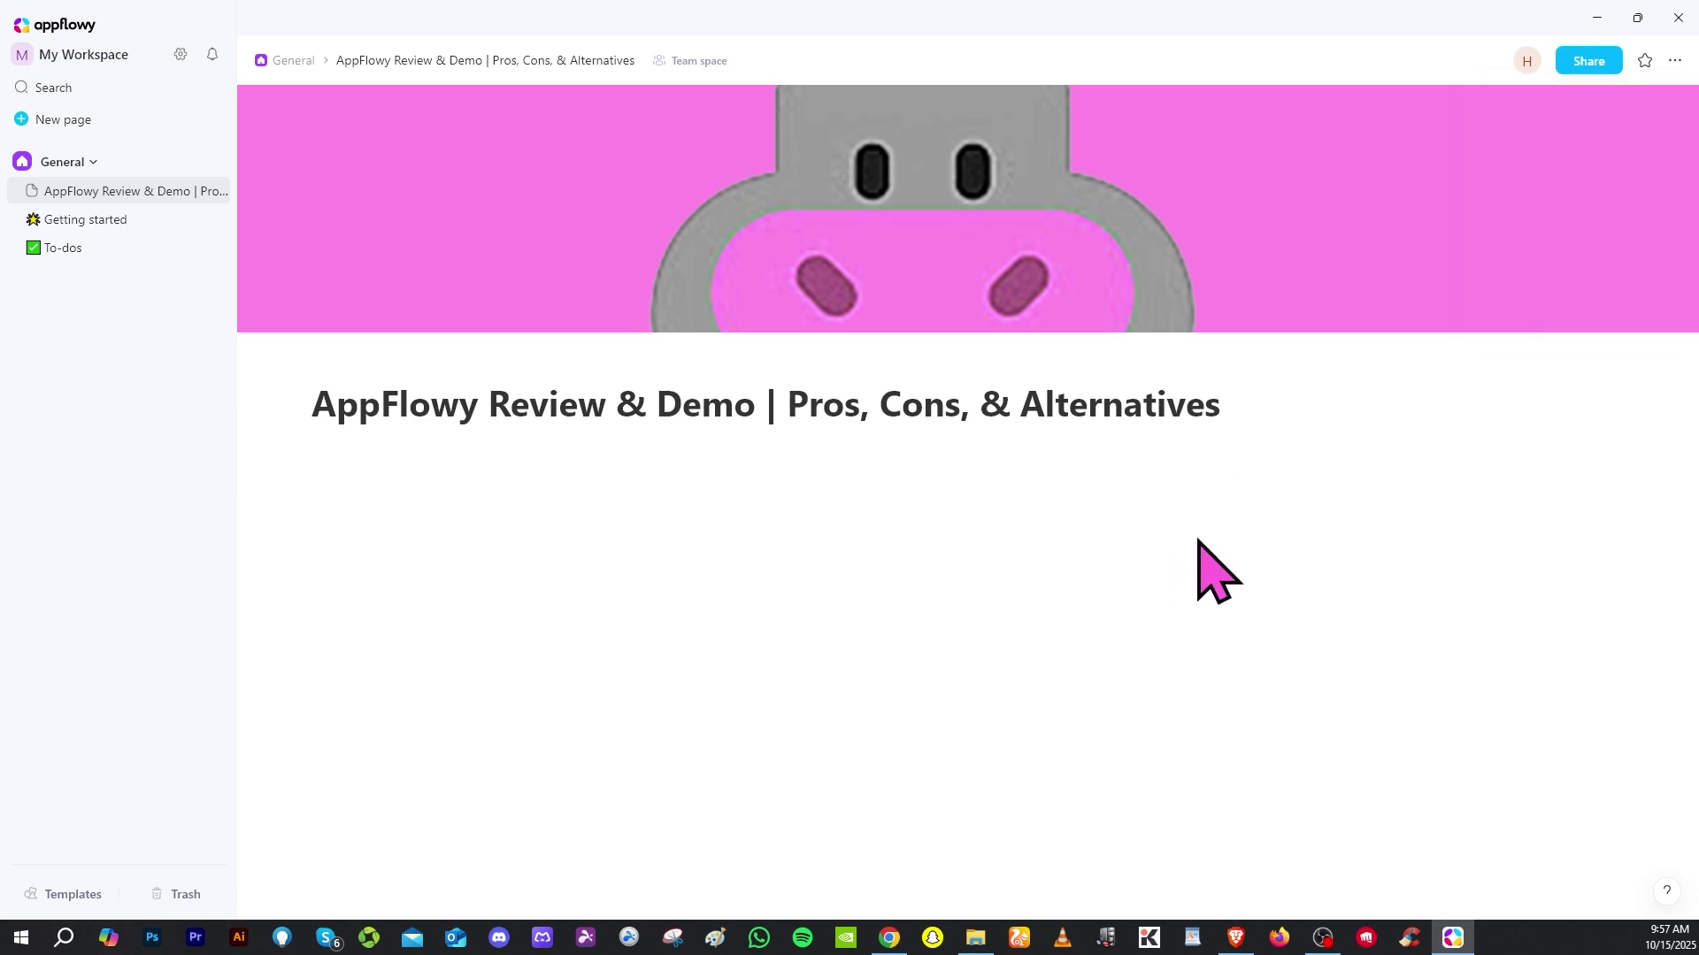
{"action": "mouse_move", "coordinate": [1483, 205]}
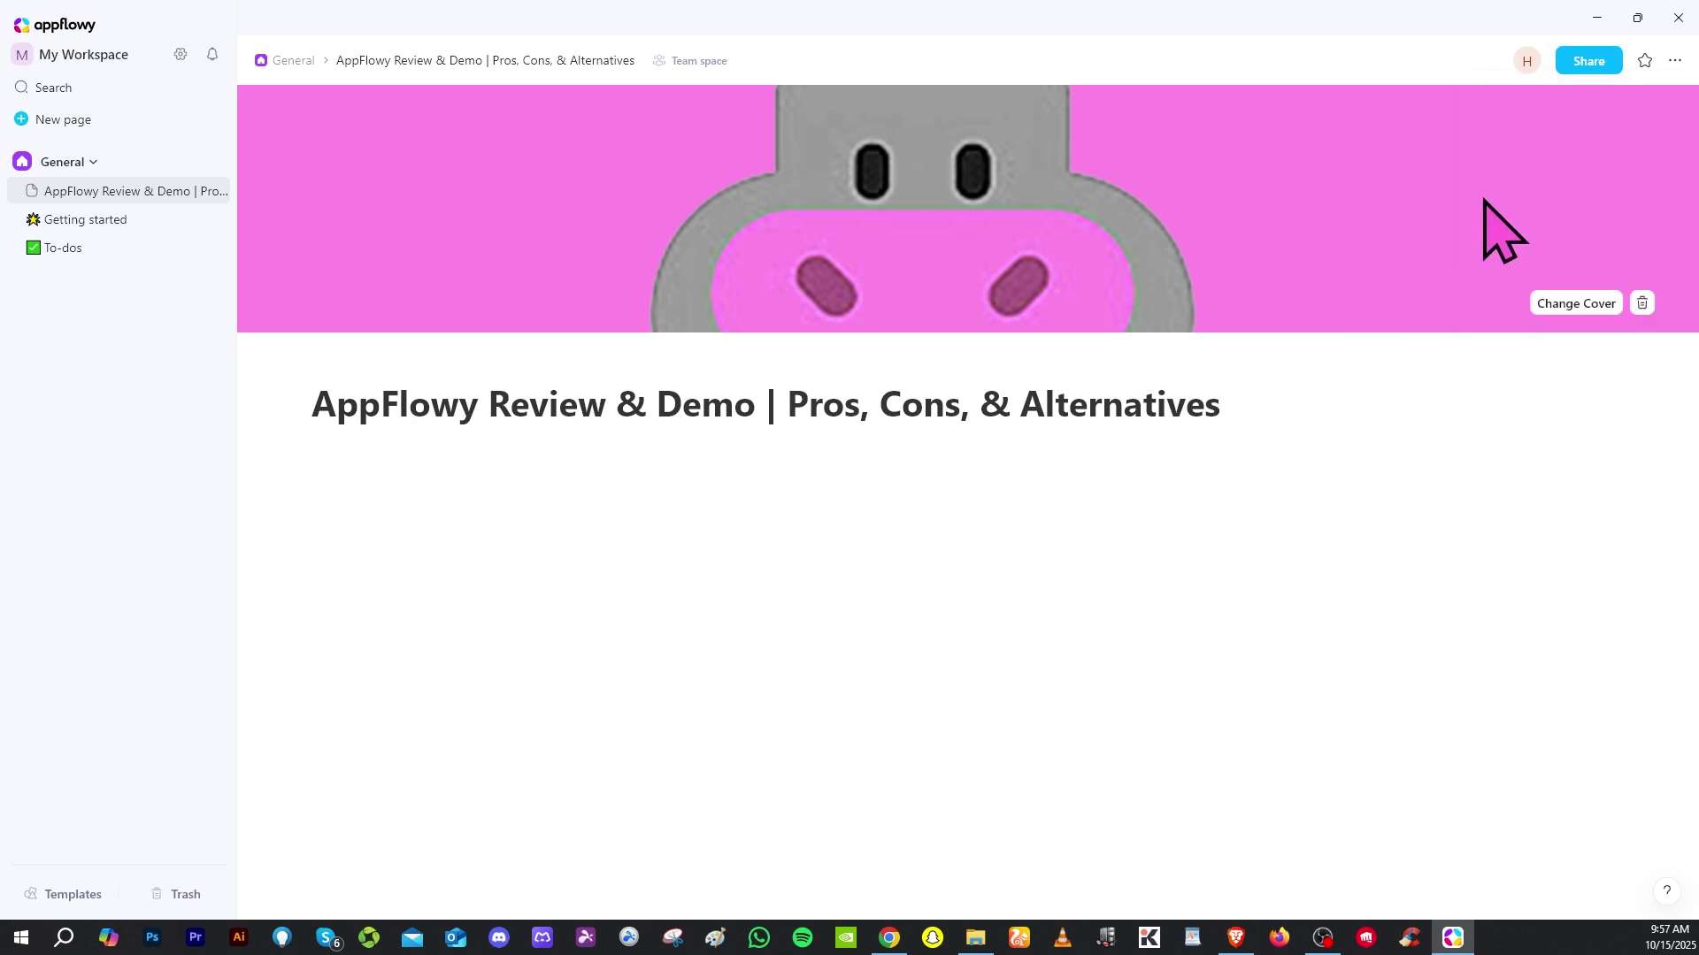
{"action": "left_click", "coordinate": [1590, 60]}
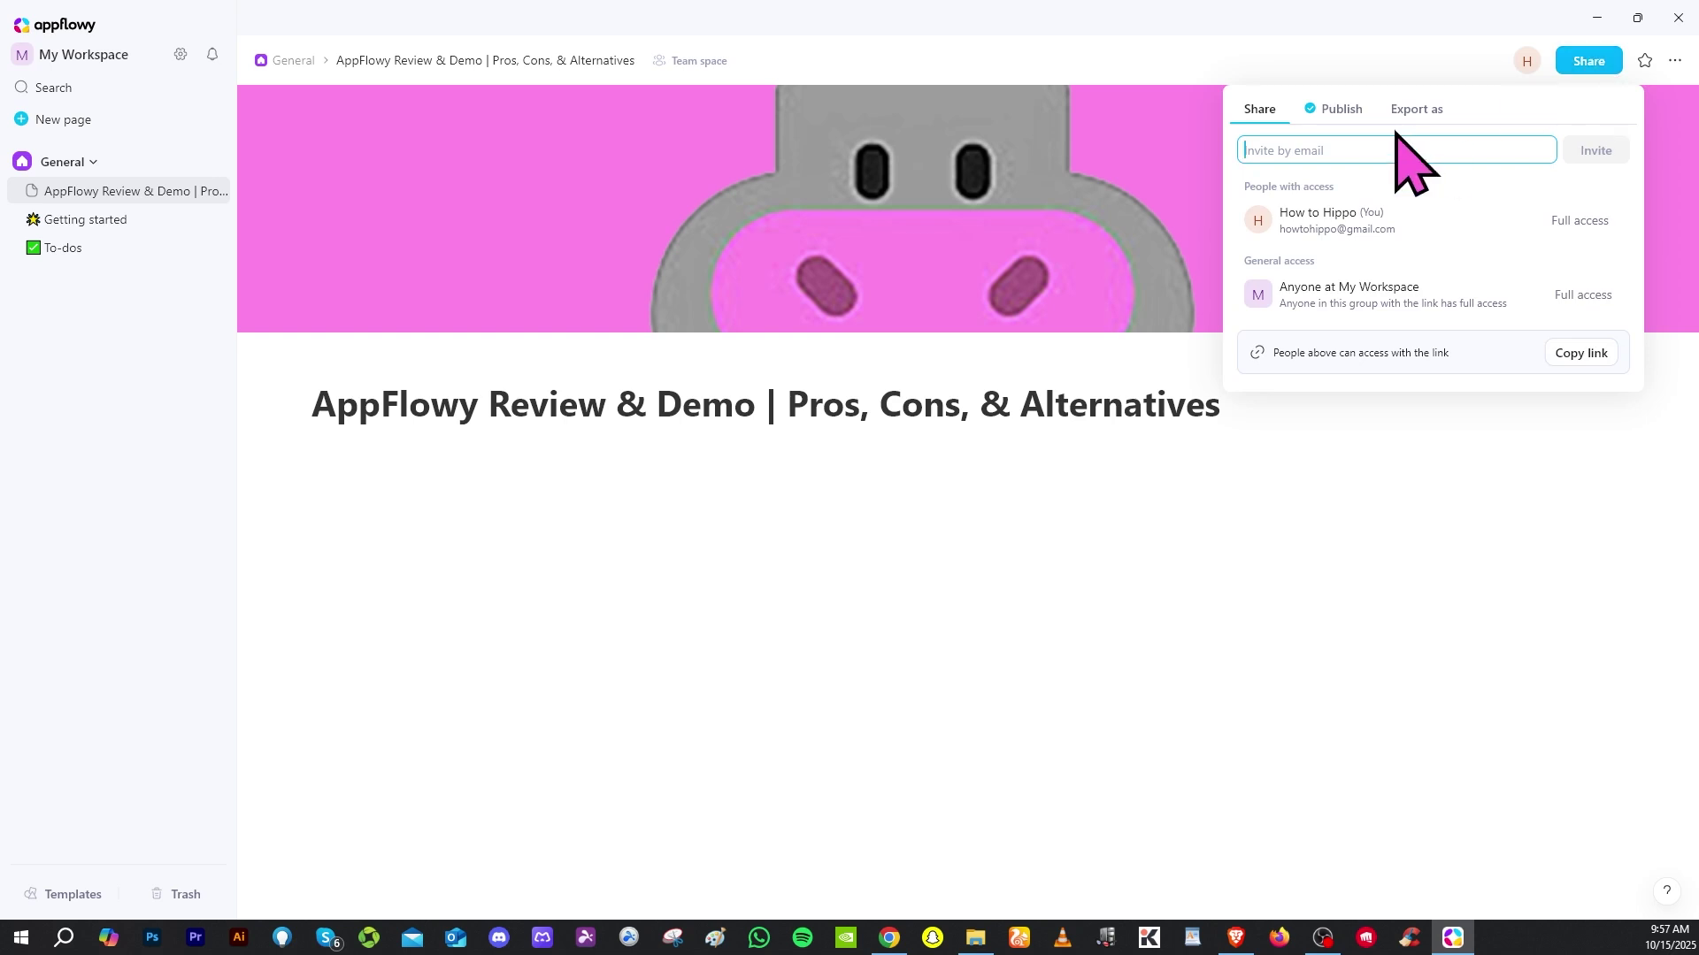
{"action": "left_click", "coordinate": [1414, 110]}
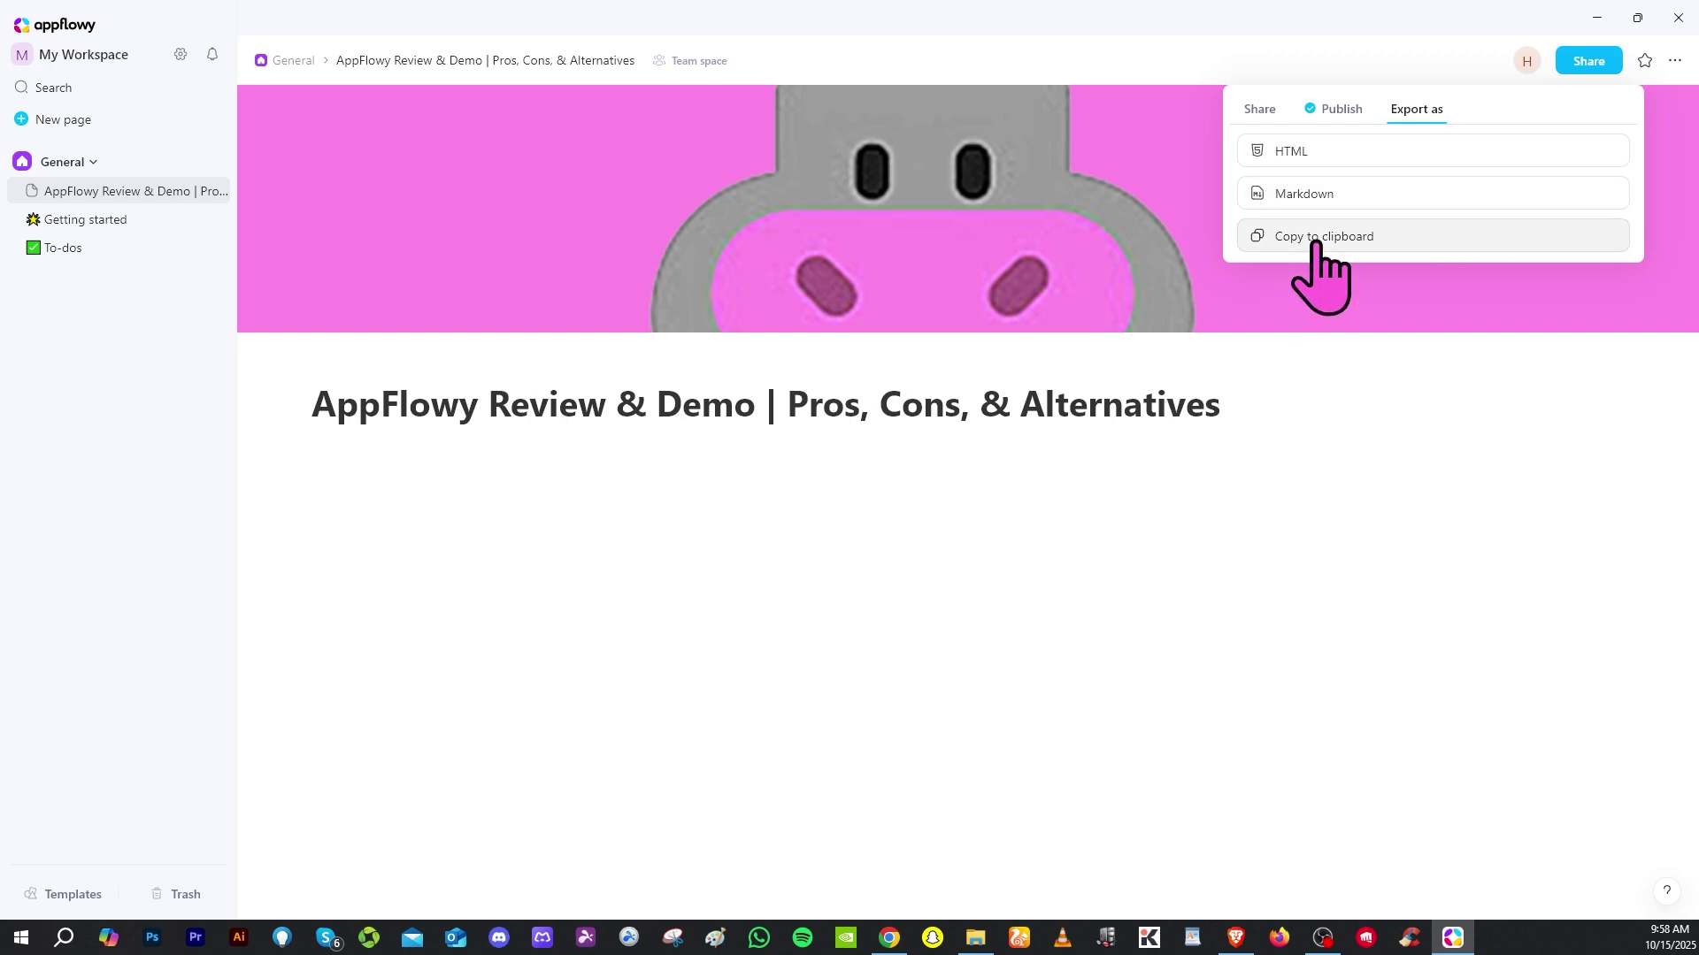
{"action": "left_click", "coordinate": [979, 576]}
{"action": "mouse_move", "coordinate": [699, 64]}
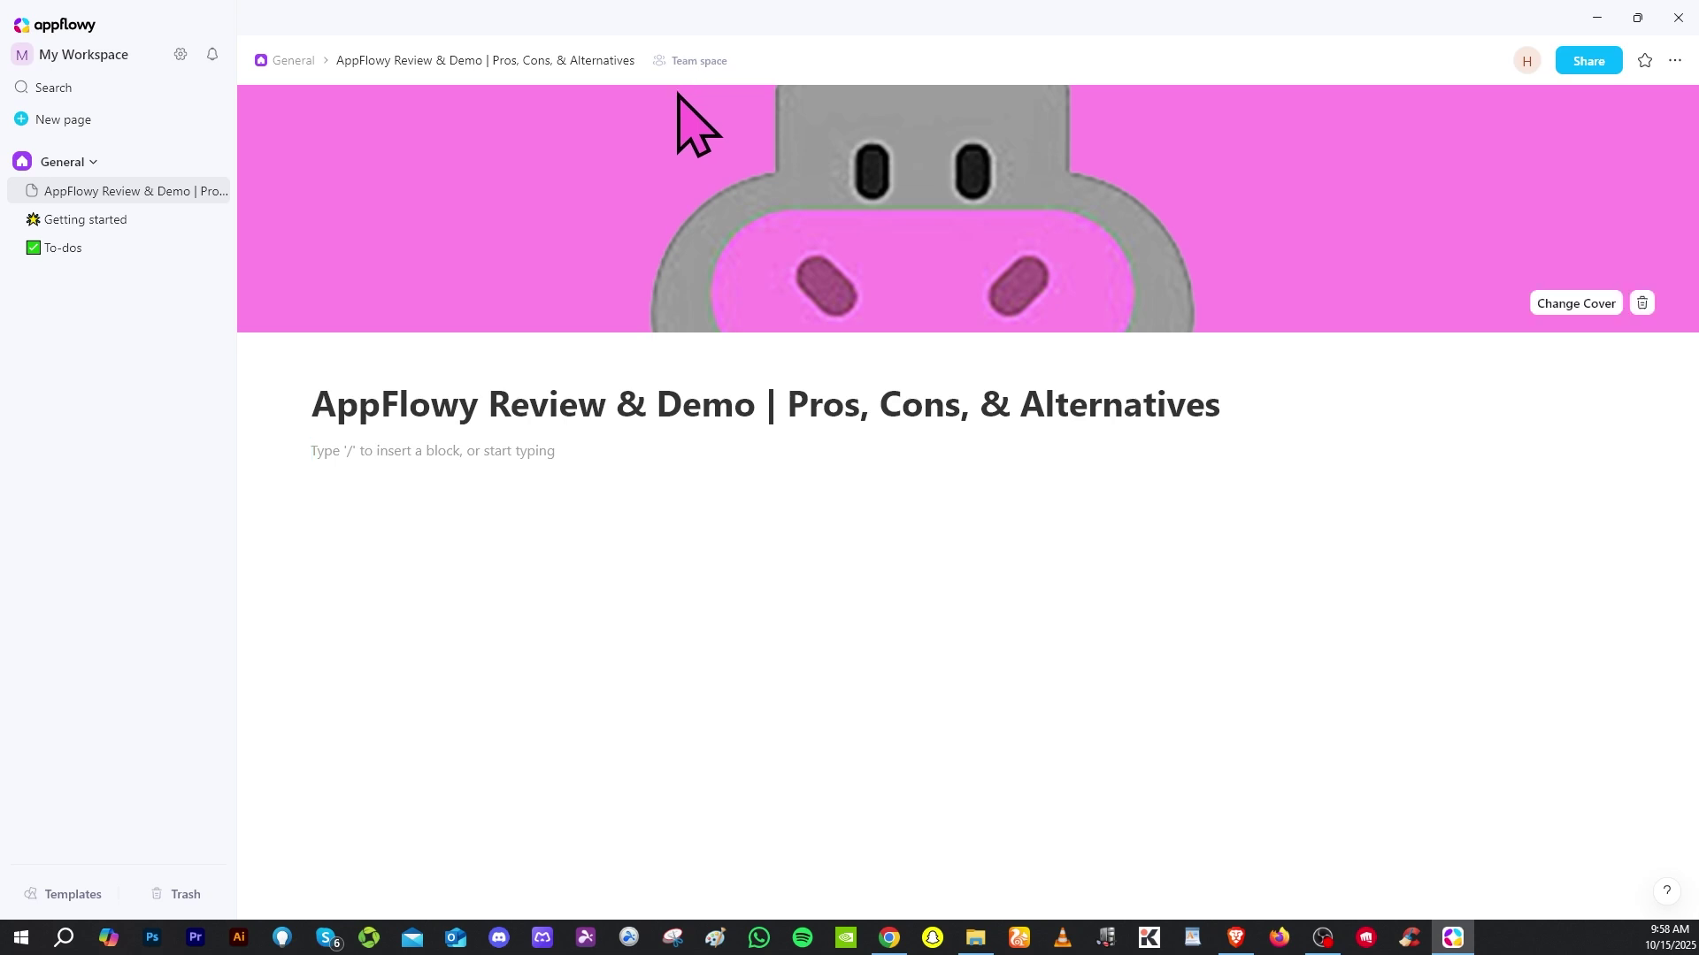
- Open the To-dos board and launch the workspace search over it
{"action": "left_click", "coordinate": [75, 254]}
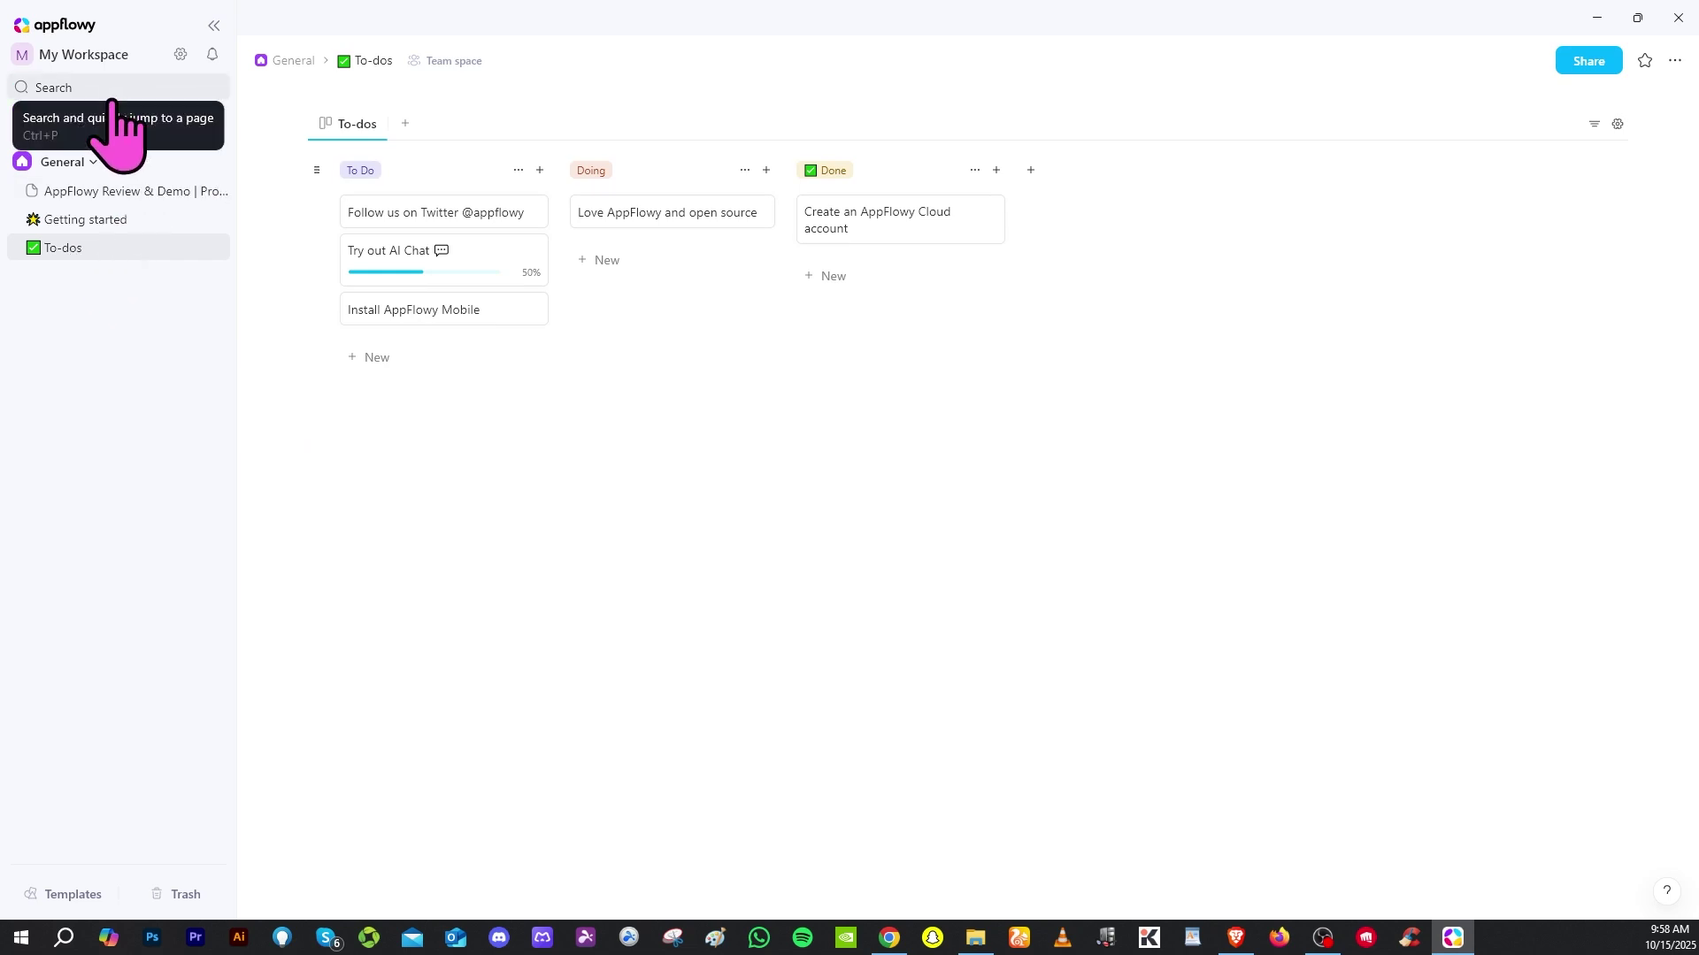
{"action": "left_click", "coordinate": [53, 88]}
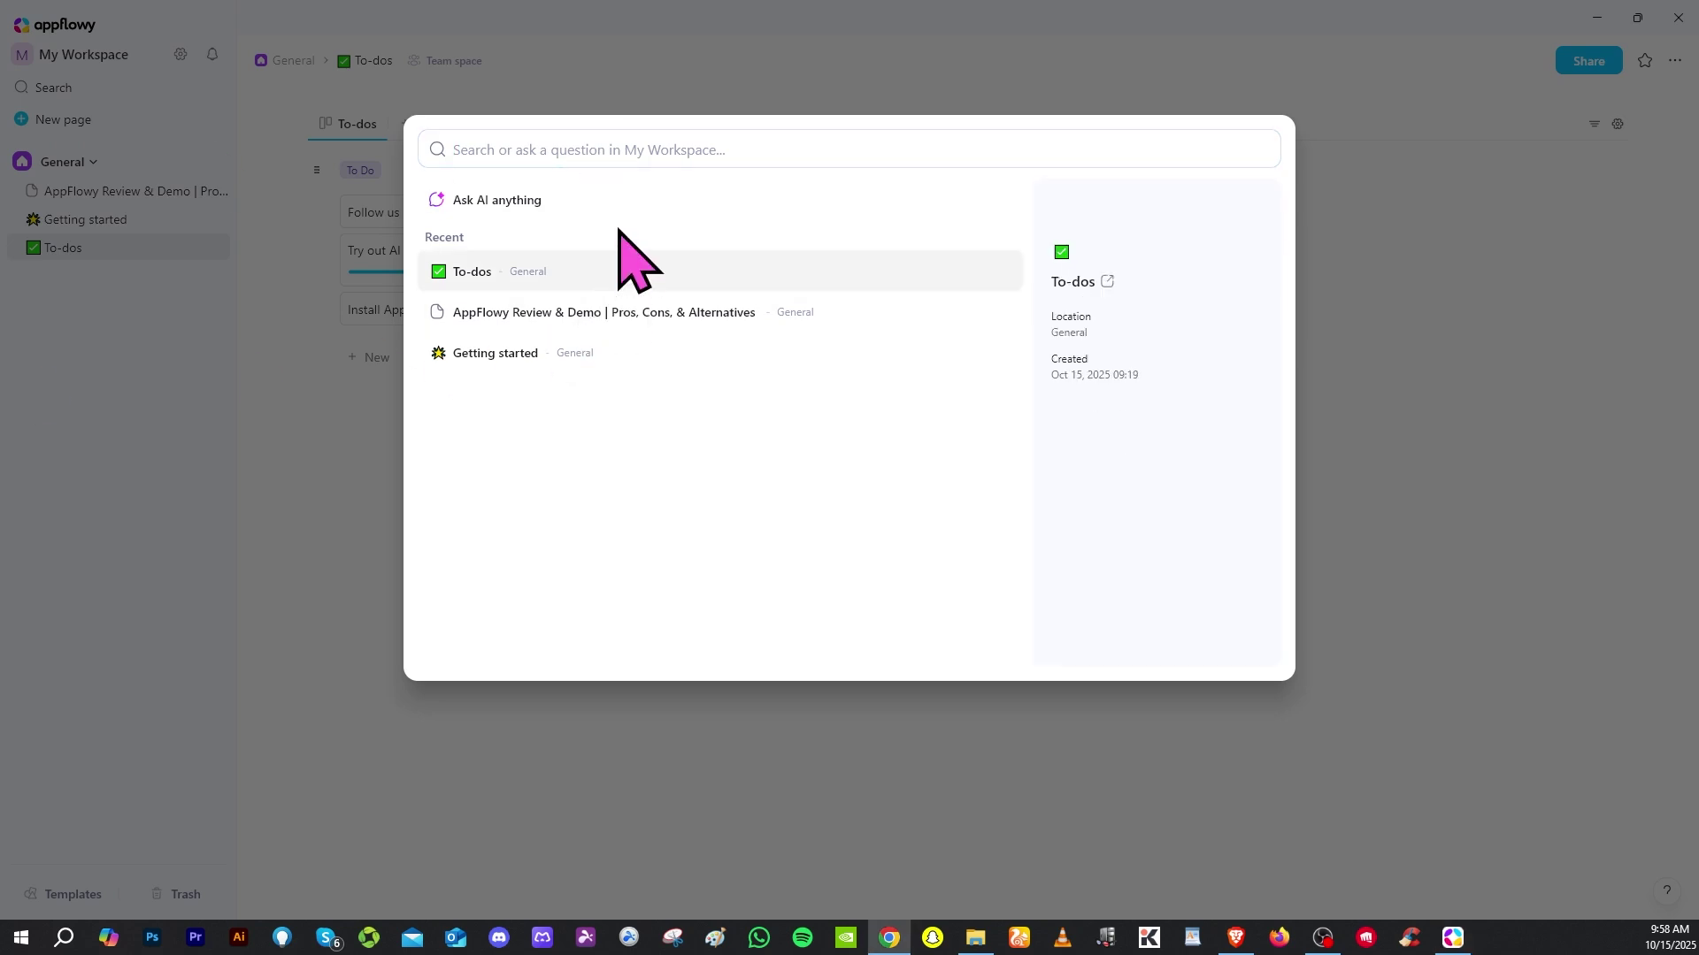
- Search for the 'AppFlowy Review & Demo' title, then reopen that page from the sidebar
{"action": "left_click", "coordinate": [614, 152]}
{"action": "type", "text": "AppFlowy Review & Demo | Pros, Cons, & Alternatives"}
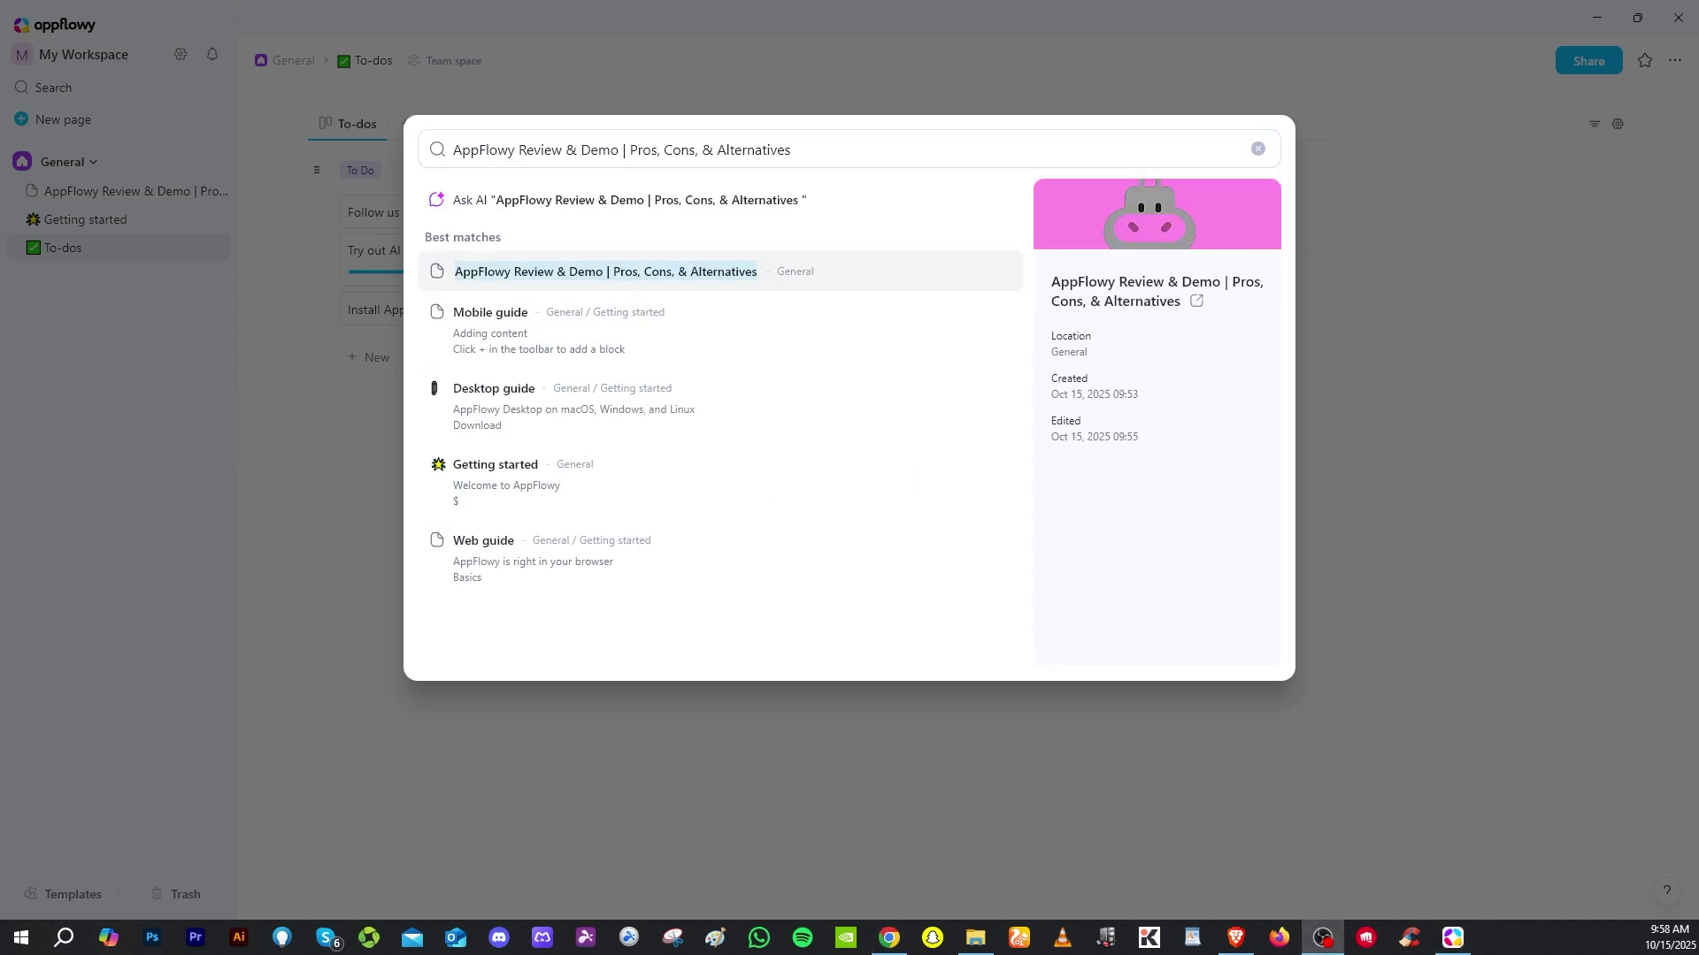
{"action": "left_click", "coordinate": [182, 436]}
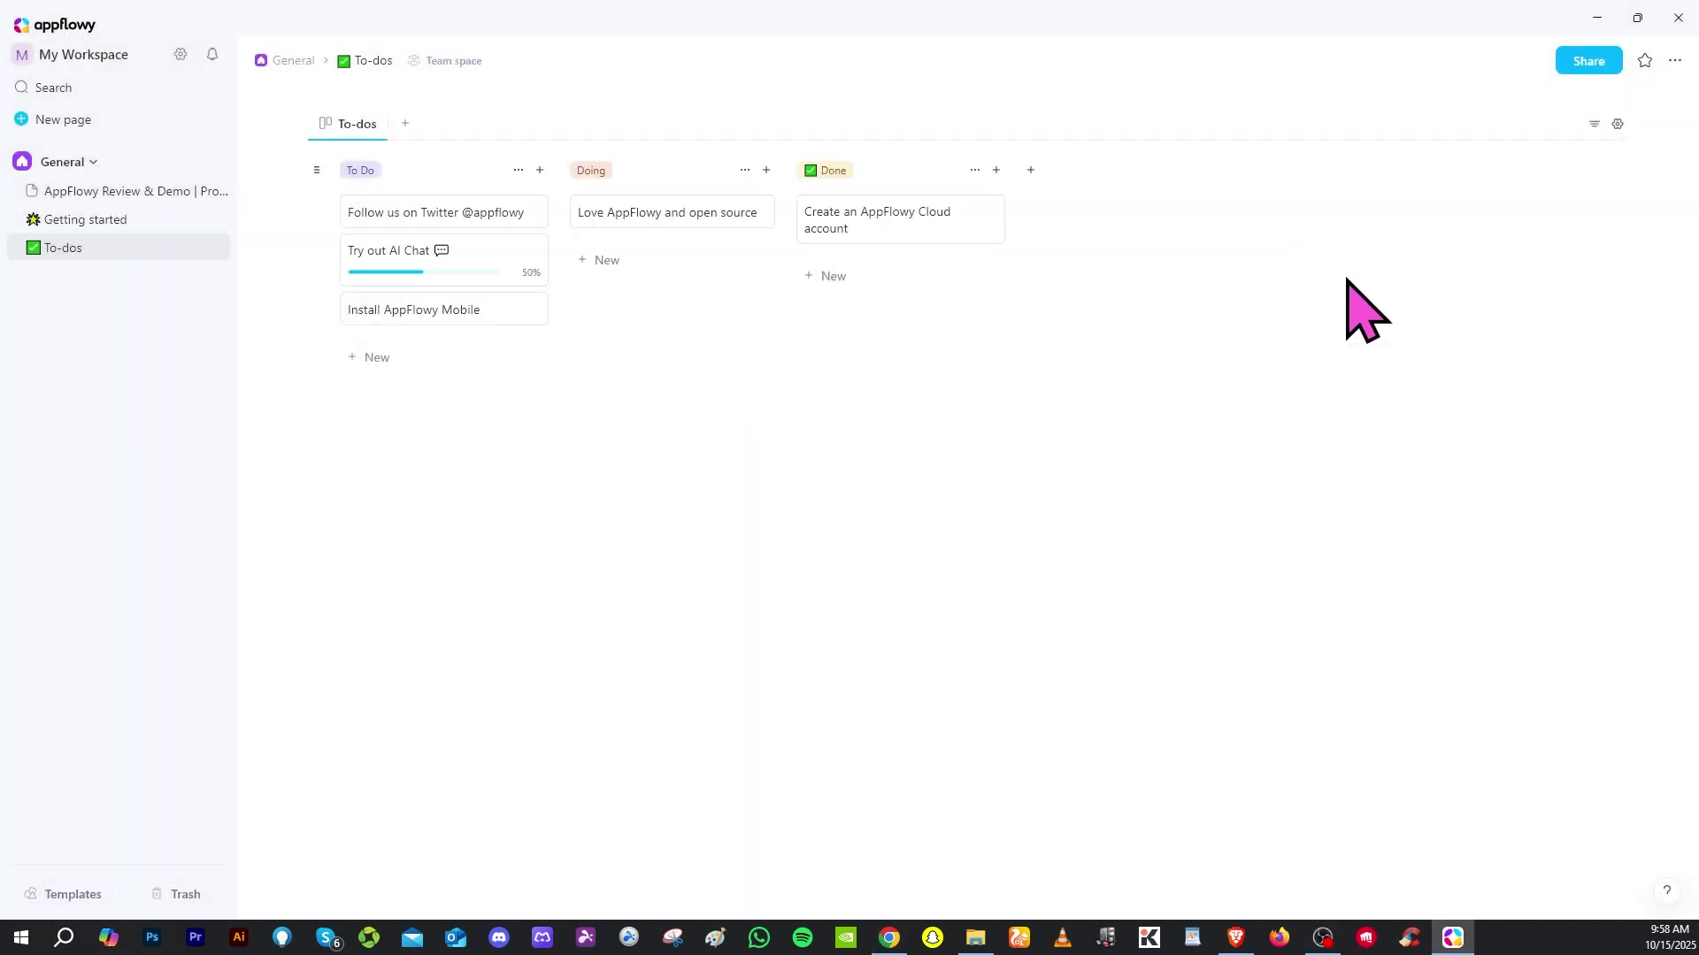
{"action": "left_click", "coordinate": [133, 191]}
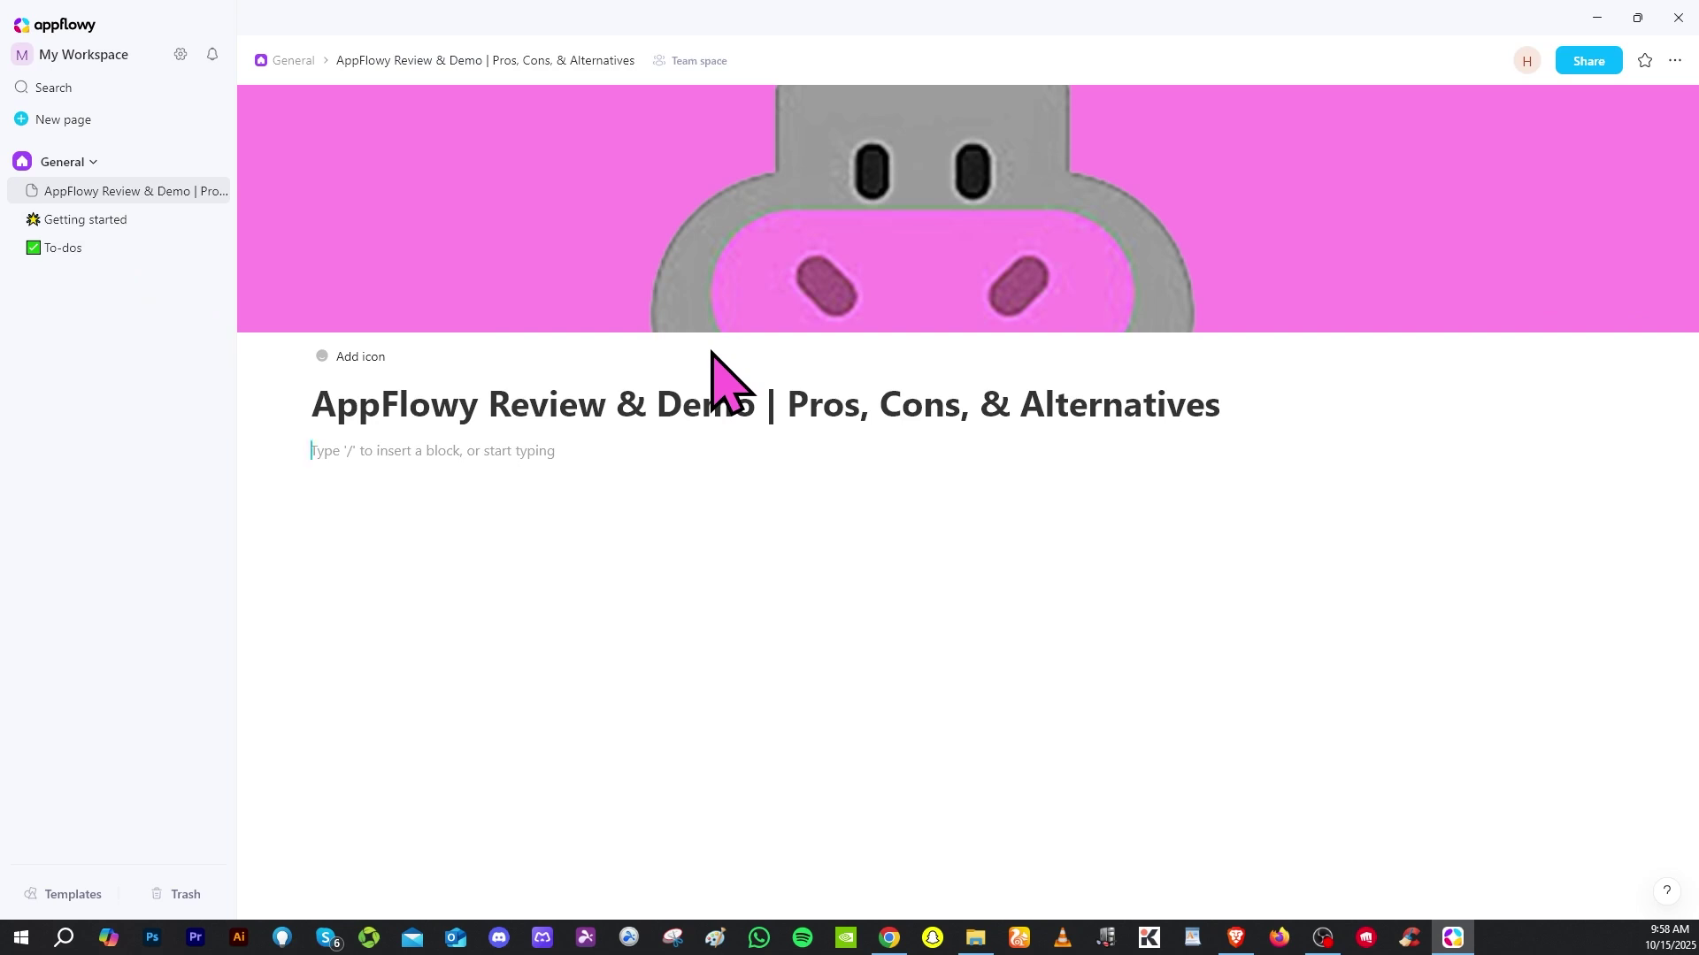
{"action": "scroll", "coordinate": [720, 434], "scroll_direction": "down", "scroll_amount": 1}
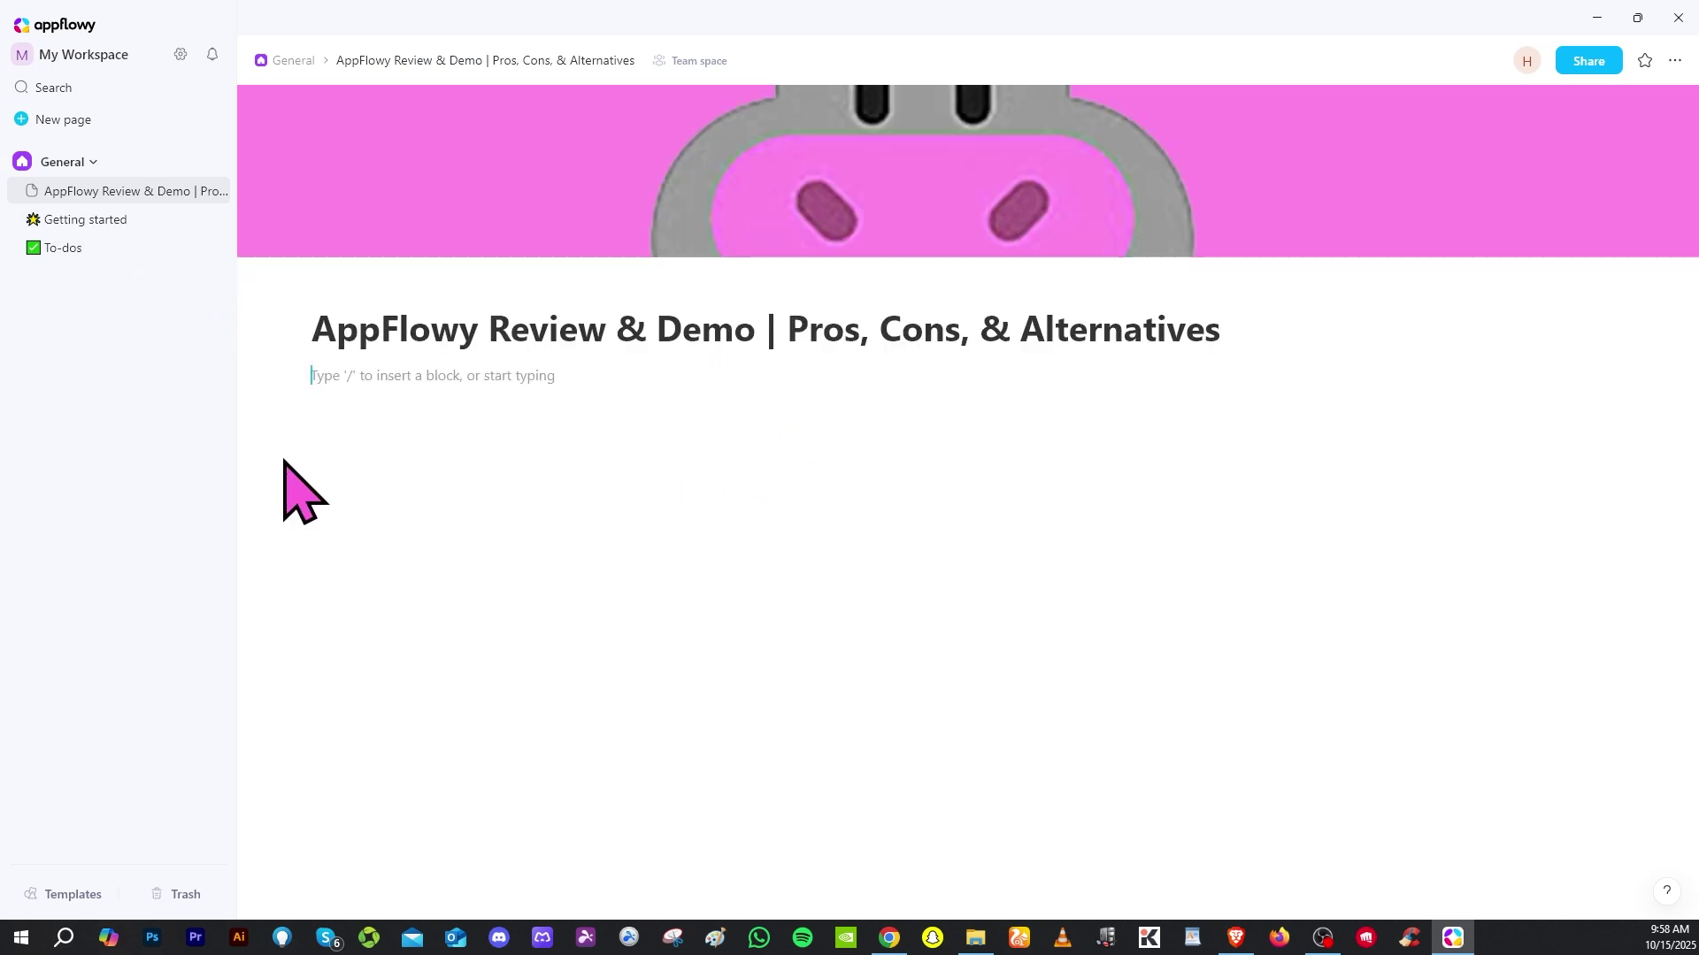
{"action": "key", "text": "alt+Tab"}
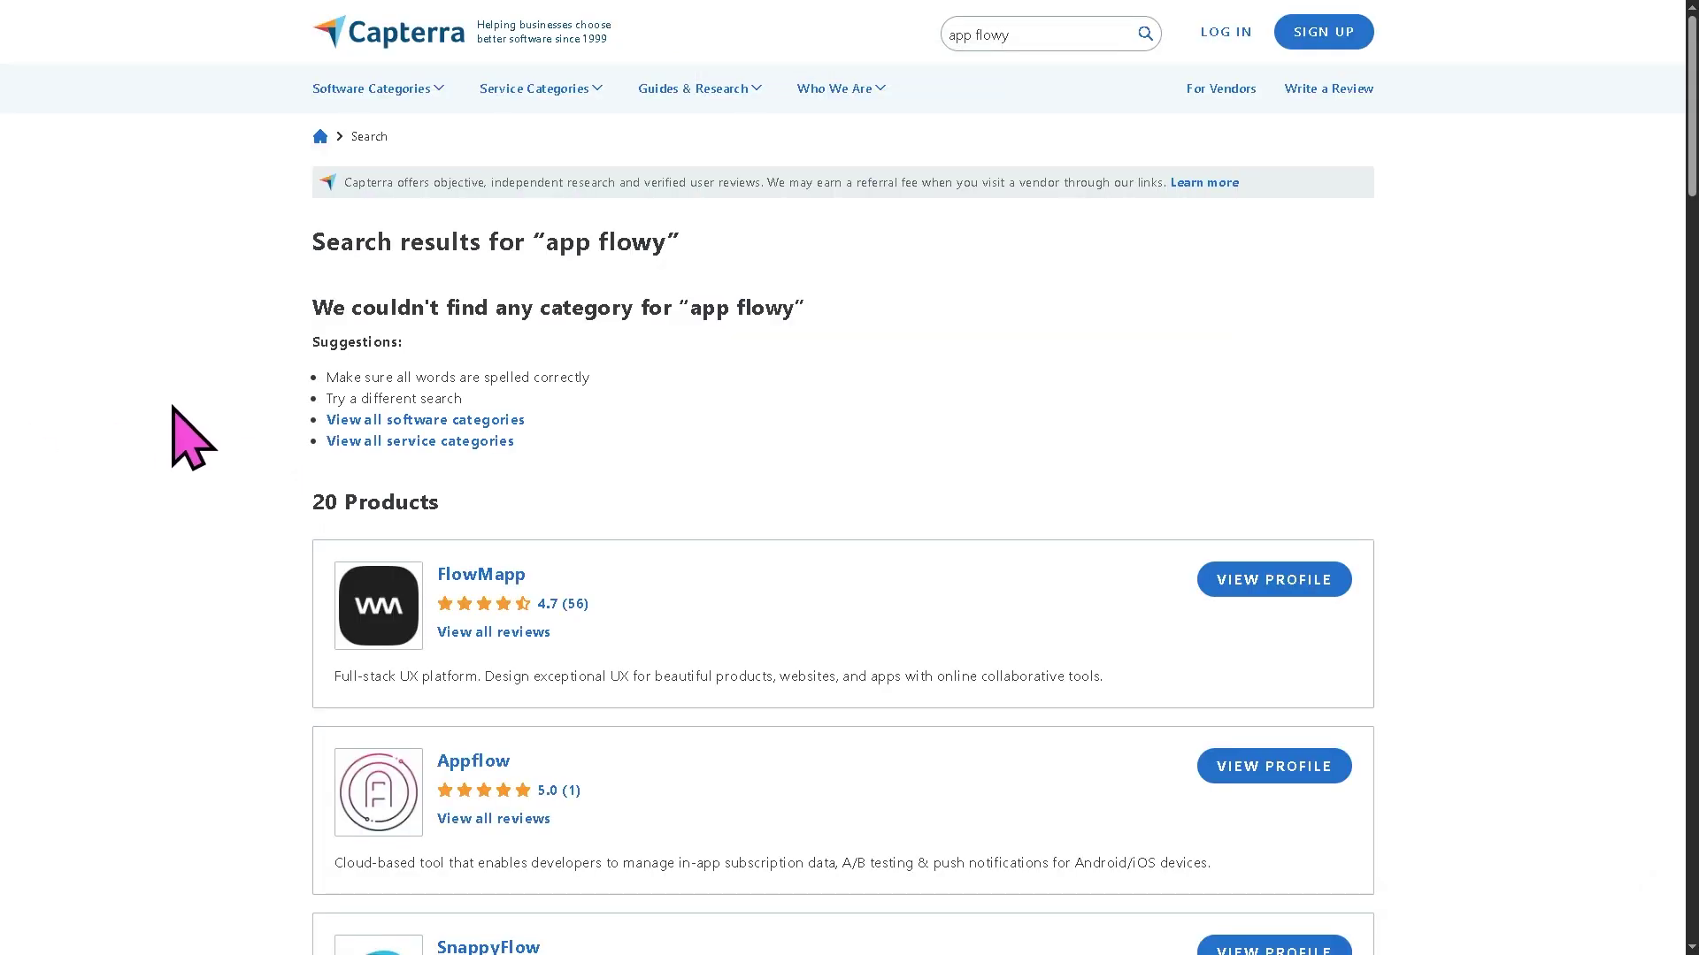
{"action": "scroll", "coordinate": [174, 412], "scroll_direction": "down", "scroll_amount": 1}
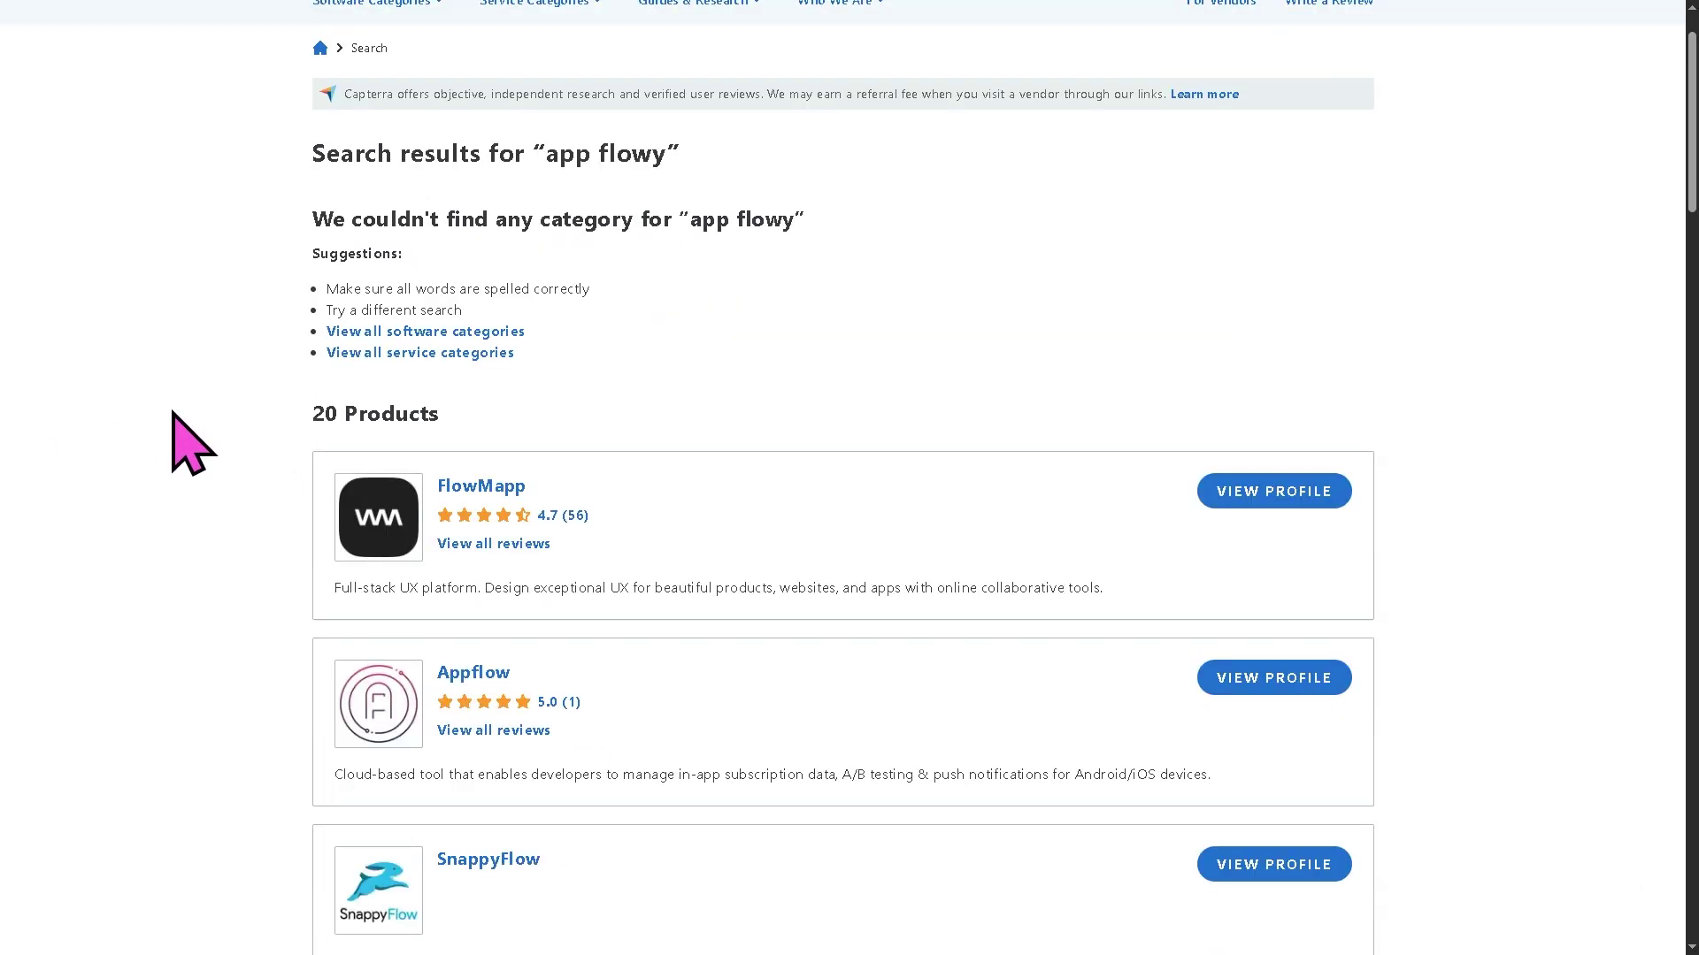
{"action": "scroll", "coordinate": [173, 412], "scroll_direction": "down", "scroll_amount": 3}
{"action": "scroll", "coordinate": [173, 414], "scroll_direction": "down", "scroll_amount": 4}
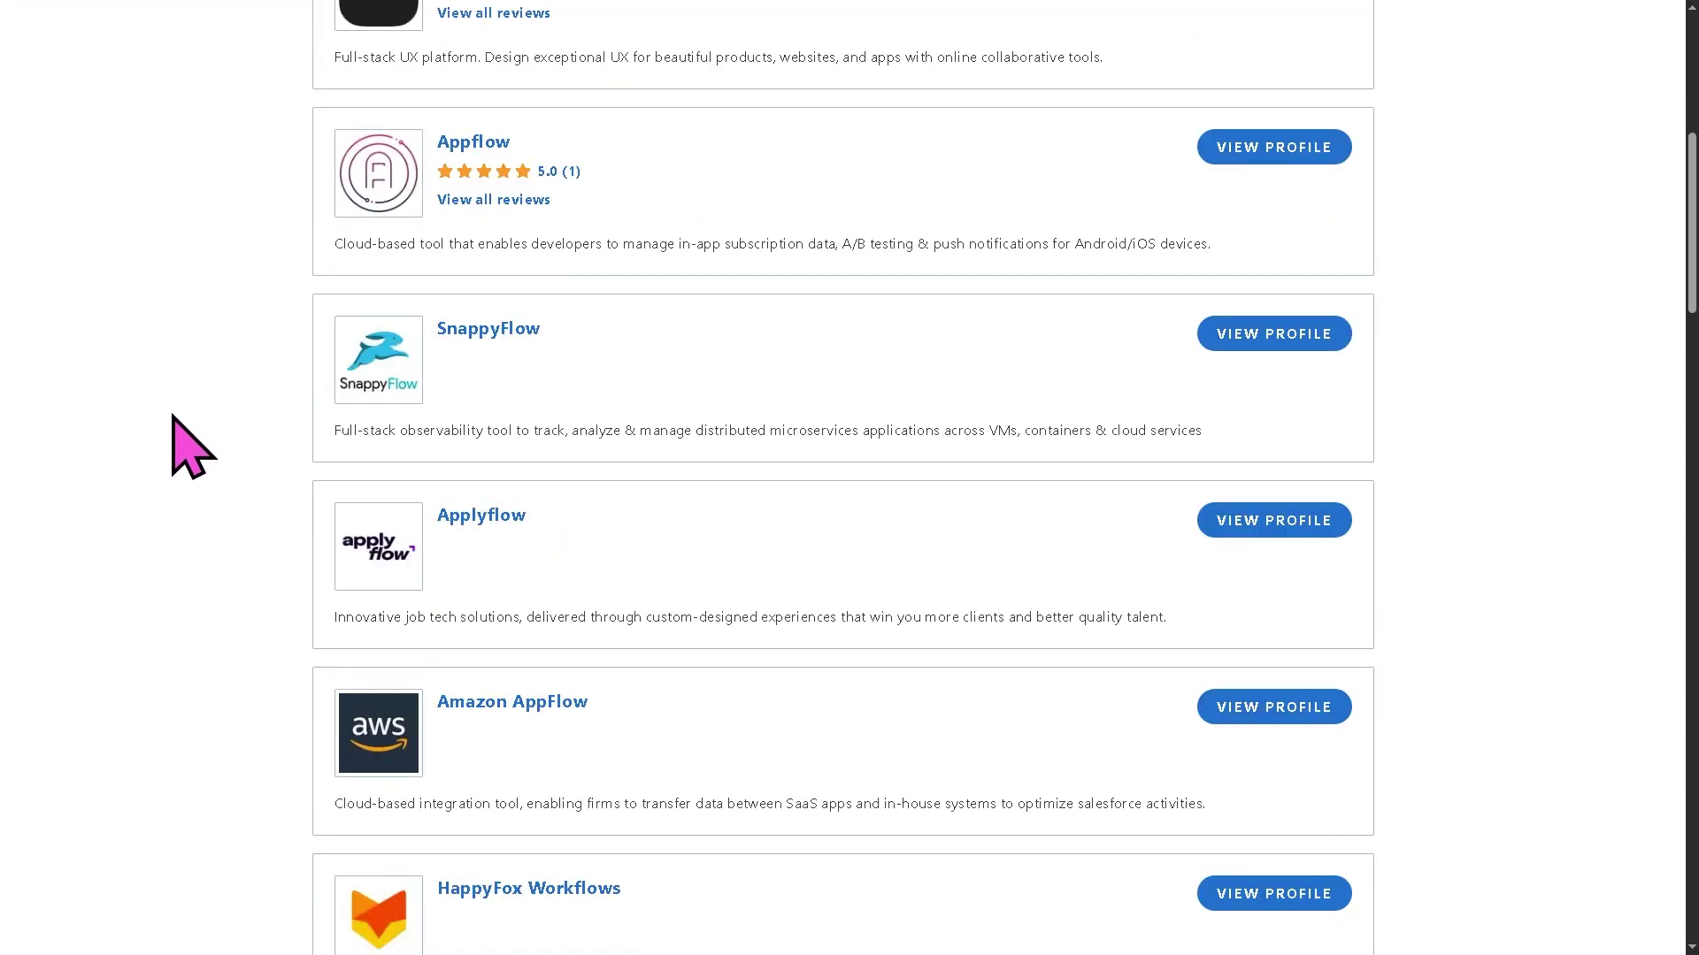
{"action": "scroll", "coordinate": [173, 447], "scroll_direction": "down", "scroll_amount": 2}
{"action": "scroll", "coordinate": [173, 446], "scroll_direction": "down", "scroll_amount": 3}
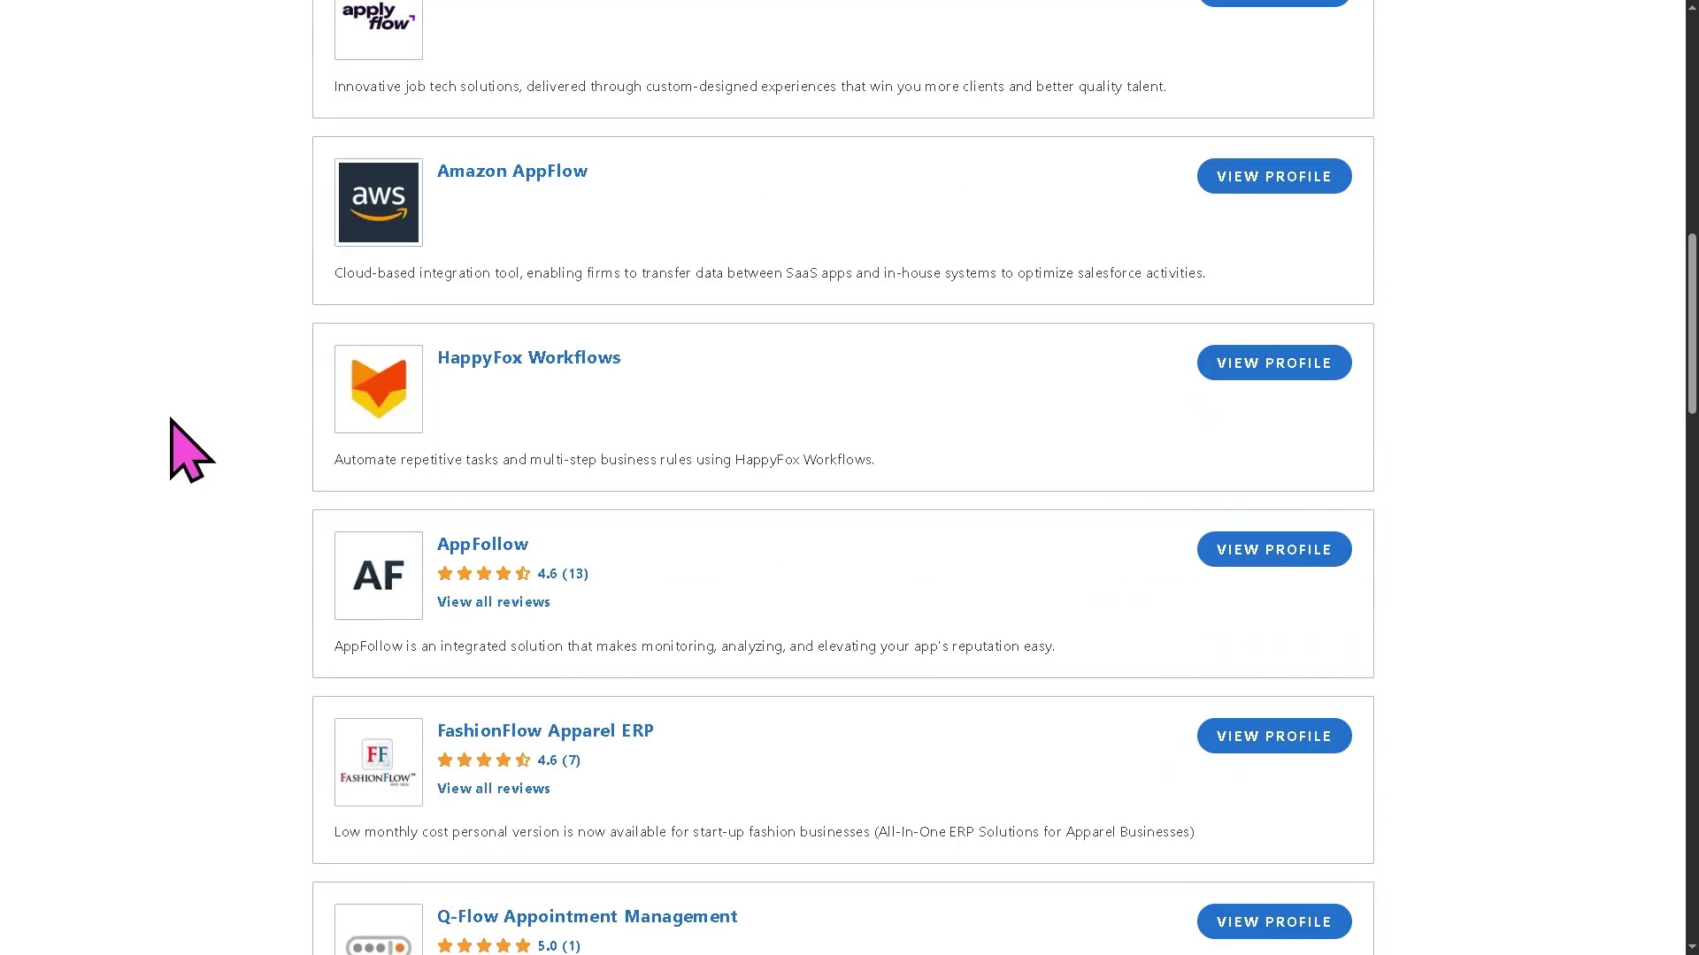
{"action": "scroll", "coordinate": [173, 447], "scroll_direction": "down", "scroll_amount": 3}
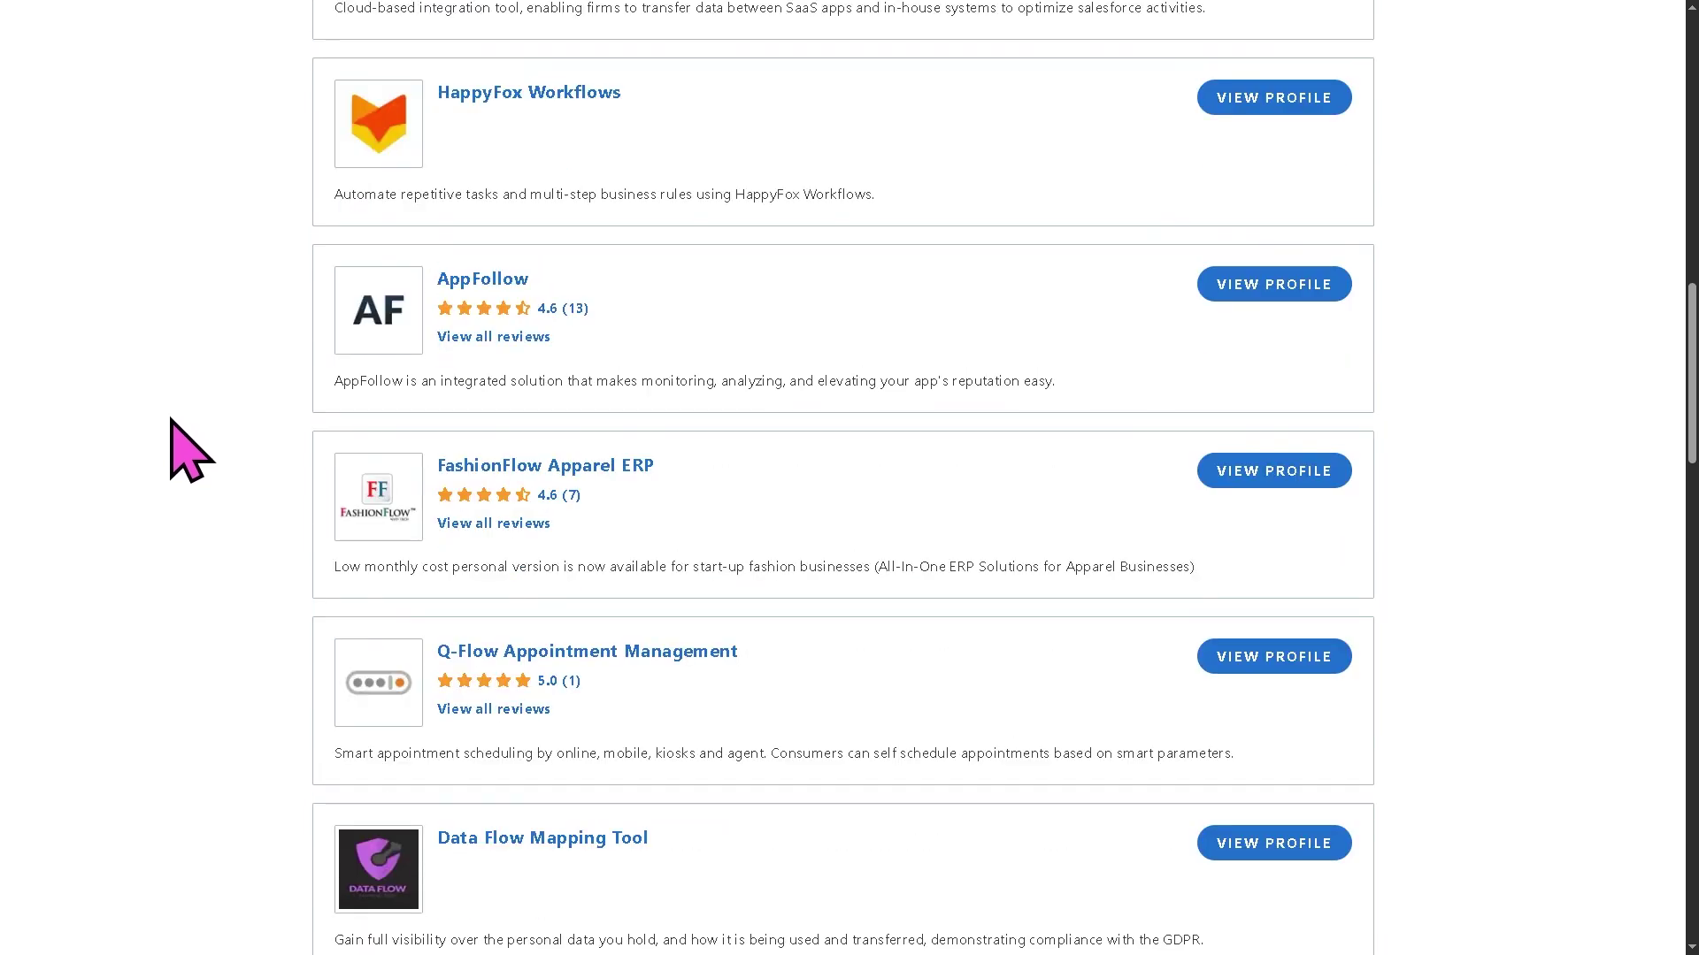
{"action": "scroll", "coordinate": [172, 421], "scroll_direction": "down", "scroll_amount": 3}
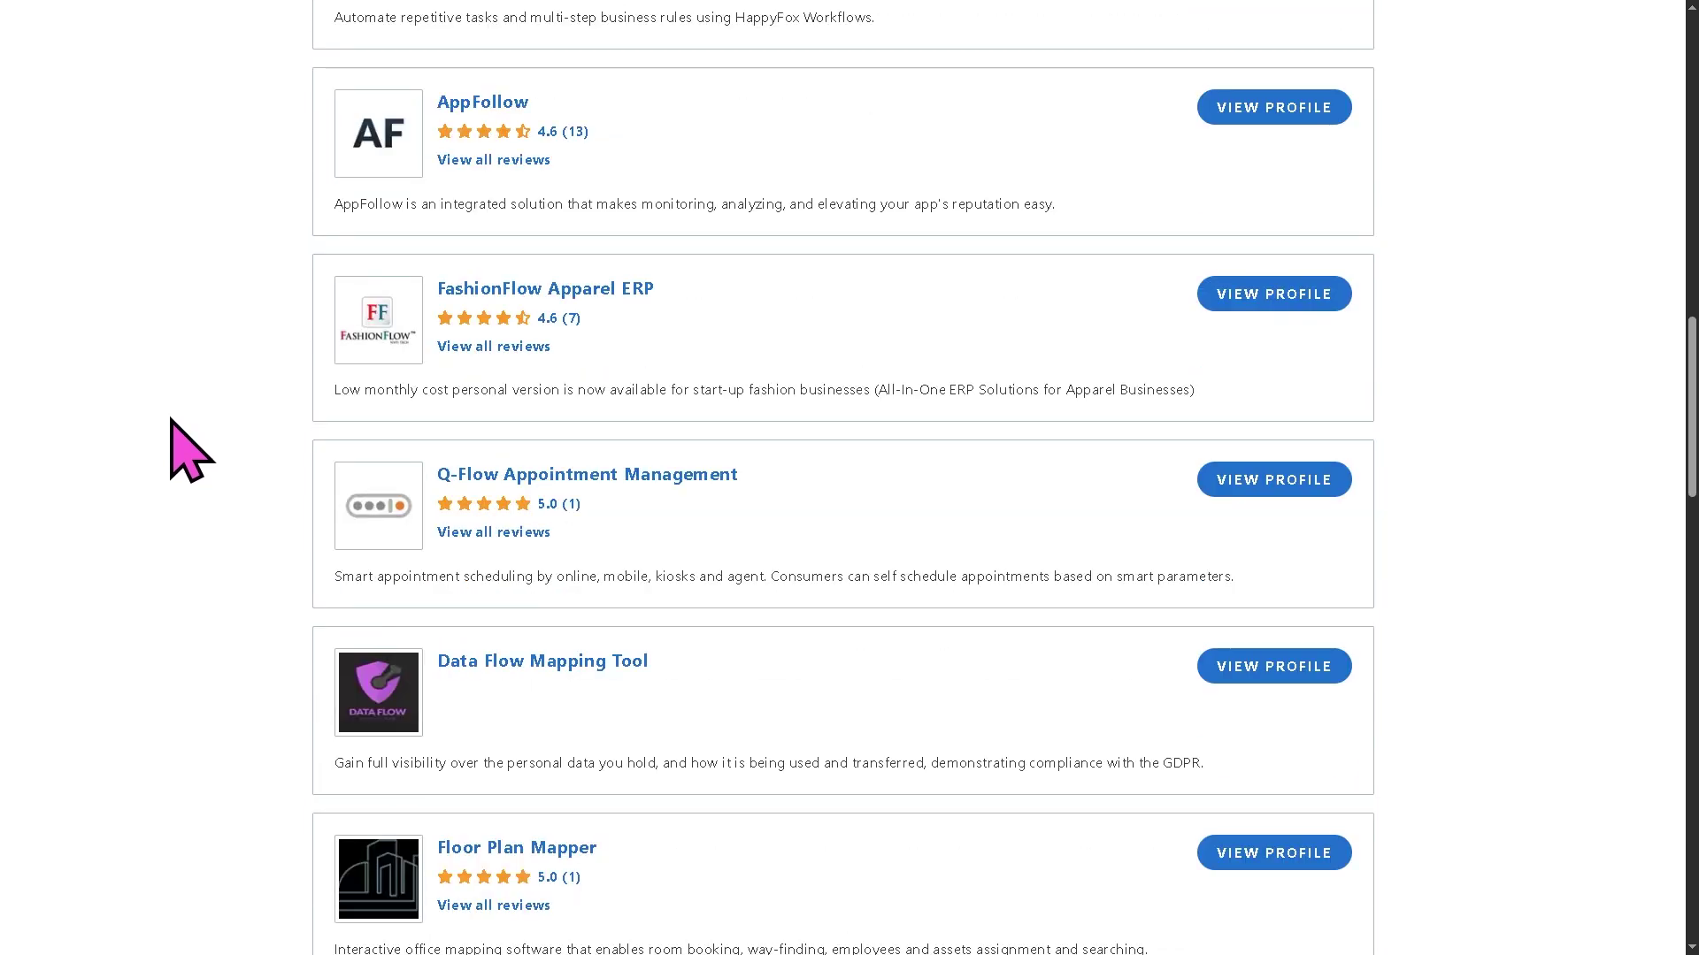
{"action": "scroll", "coordinate": [172, 421], "scroll_direction": "down", "scroll_amount": 2}
{"action": "scroll", "coordinate": [164, 447], "scroll_direction": "down", "scroll_amount": 2}
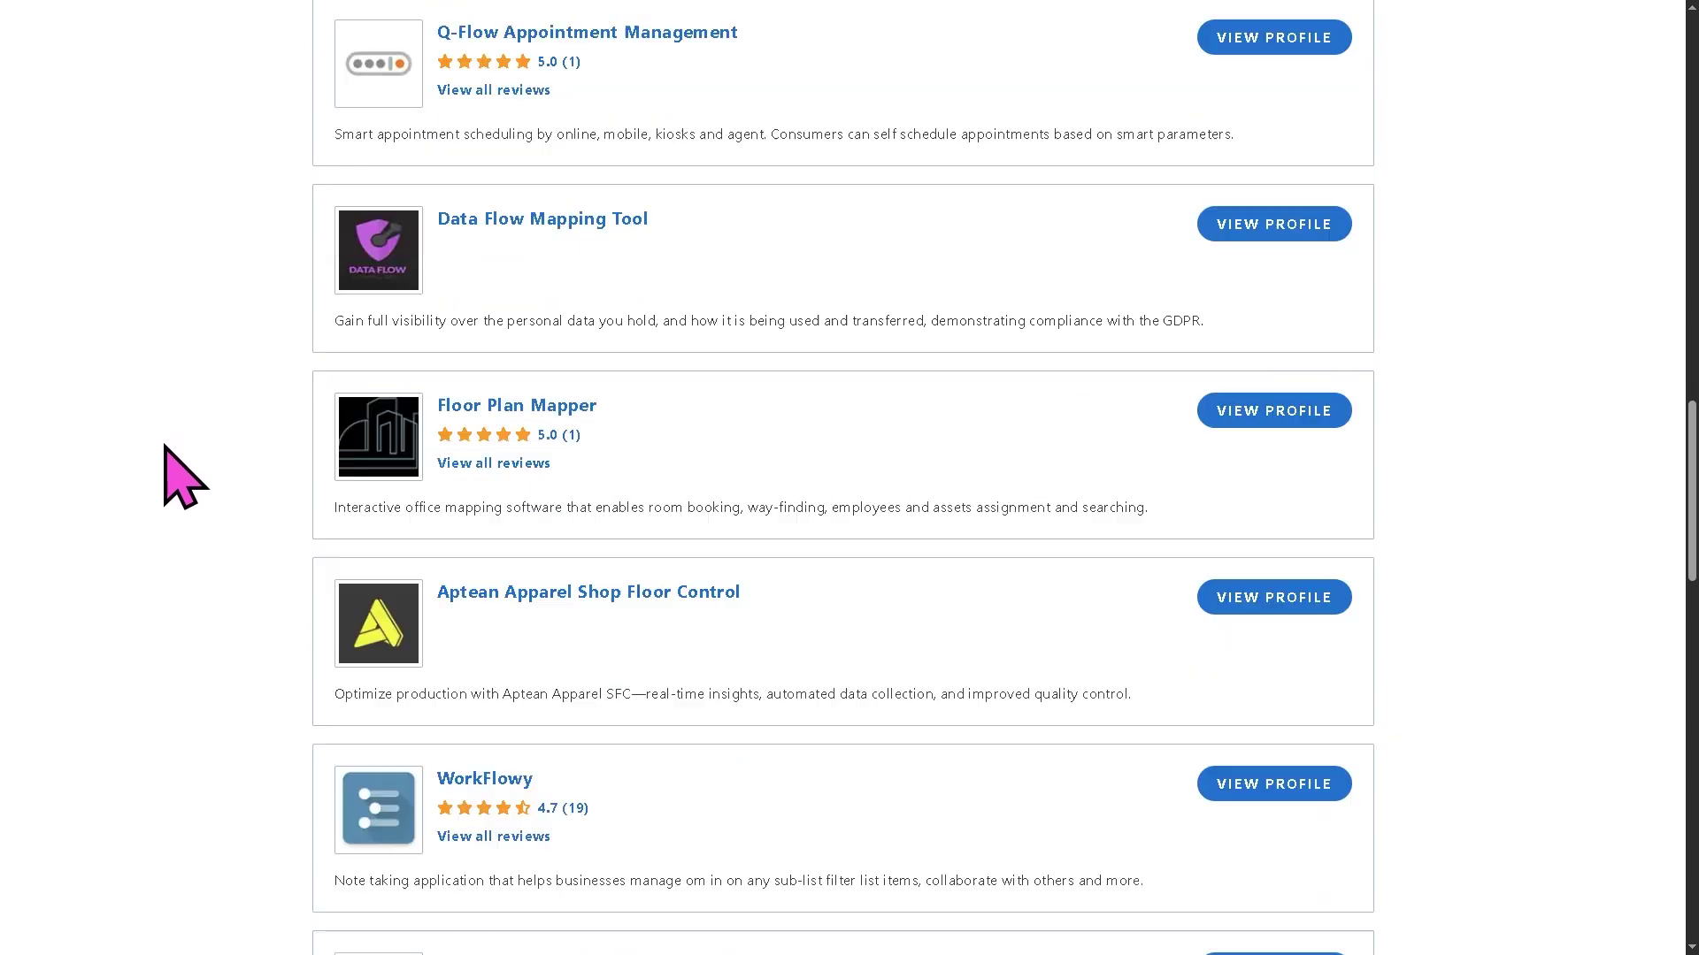
{"action": "scroll", "coordinate": [164, 451], "scroll_direction": "down", "scroll_amount": 5}
{"action": "scroll", "coordinate": [177, 478], "scroll_direction": "down", "scroll_amount": 3}
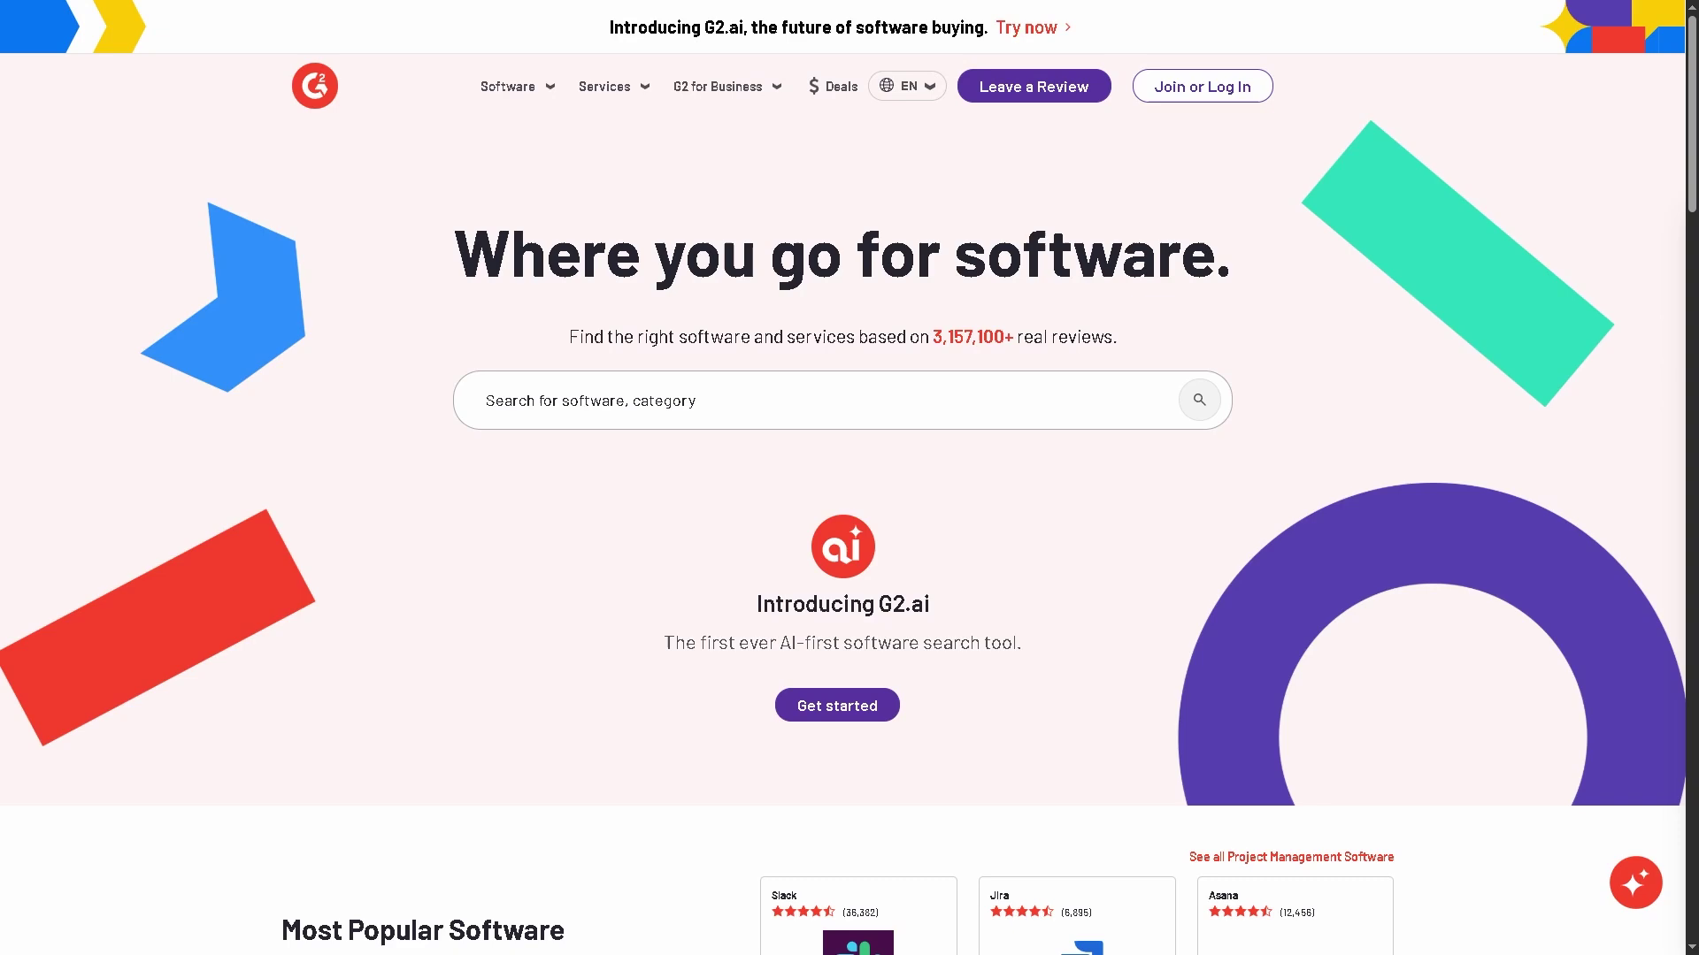
{"action": "scroll", "coordinate": [327, 455], "scroll_direction": "down", "scroll_amount": 3}
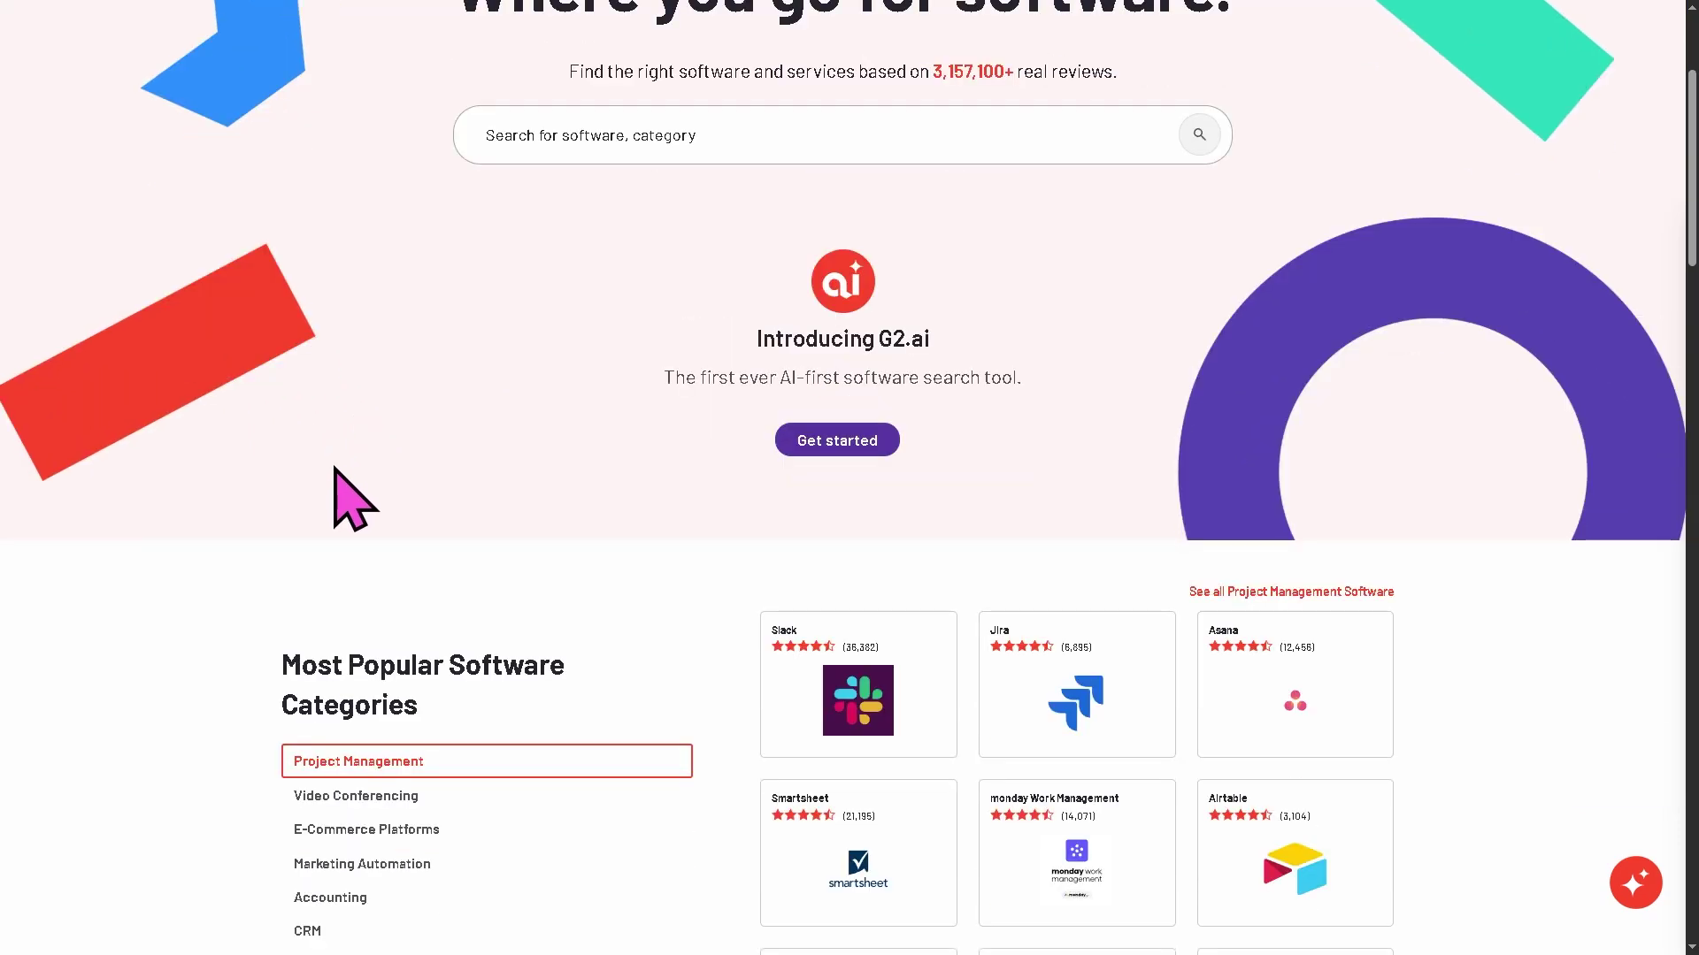
{"action": "scroll", "coordinate": [379, 465], "scroll_direction": "down", "scroll_amount": 2}
{"action": "scroll", "coordinate": [378, 464], "scroll_direction": "down", "scroll_amount": 3}
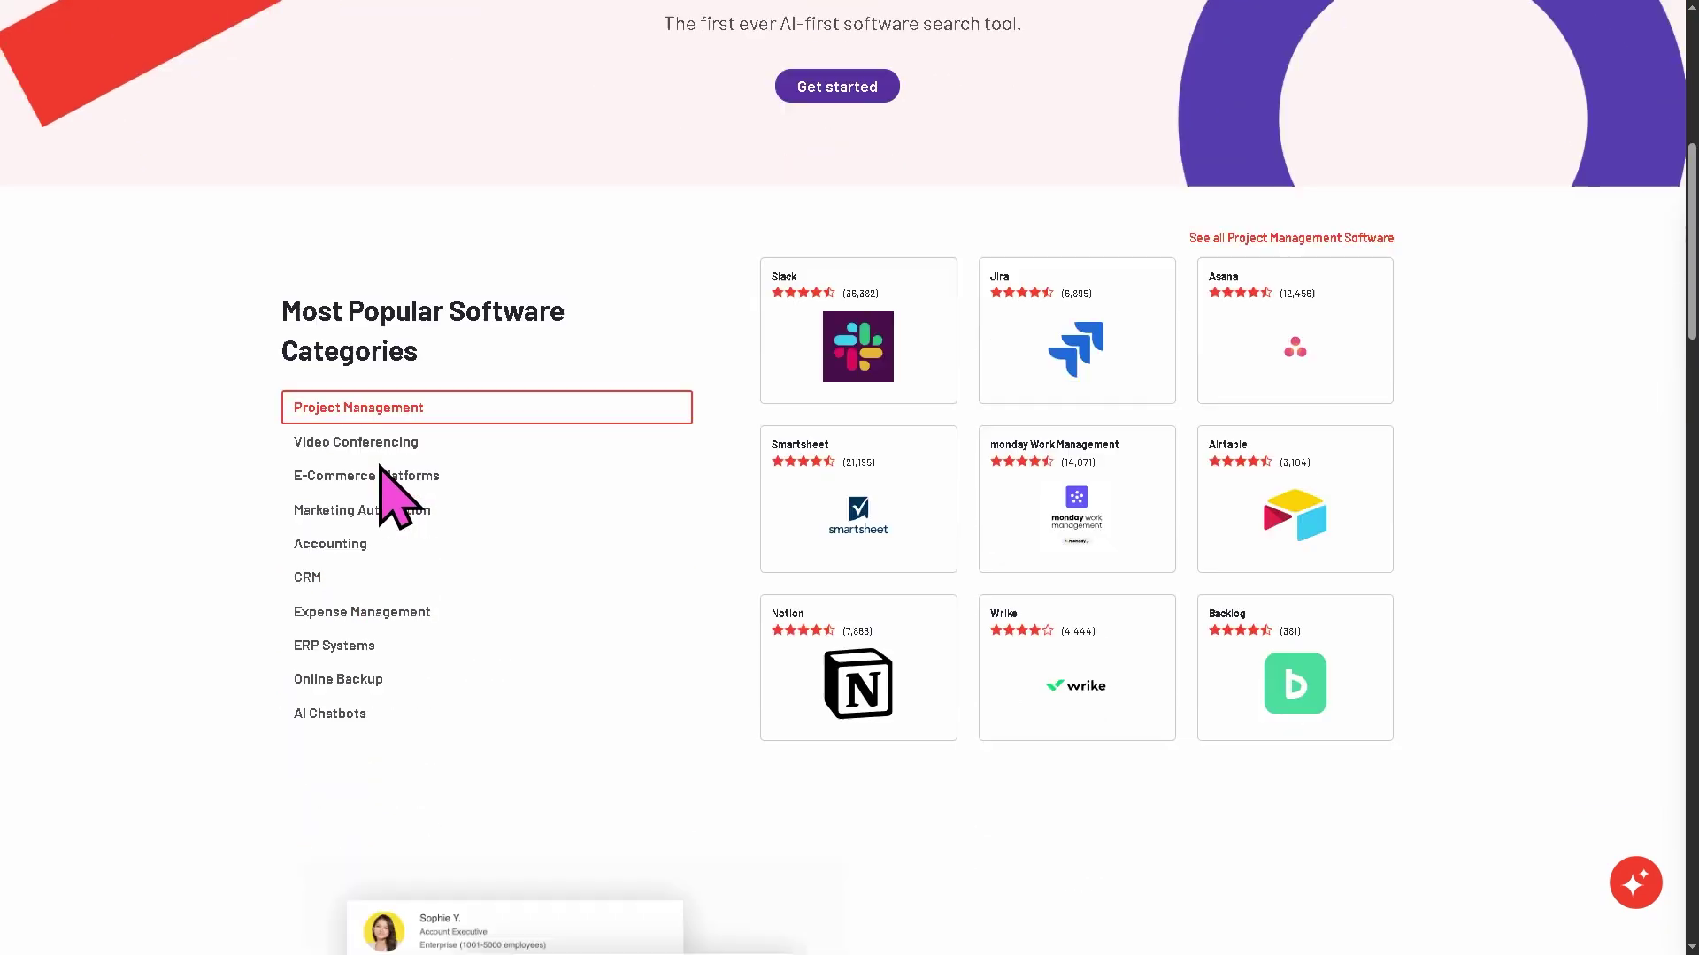
{"action": "scroll", "coordinate": [380, 467], "scroll_direction": "up", "scroll_amount": 2}
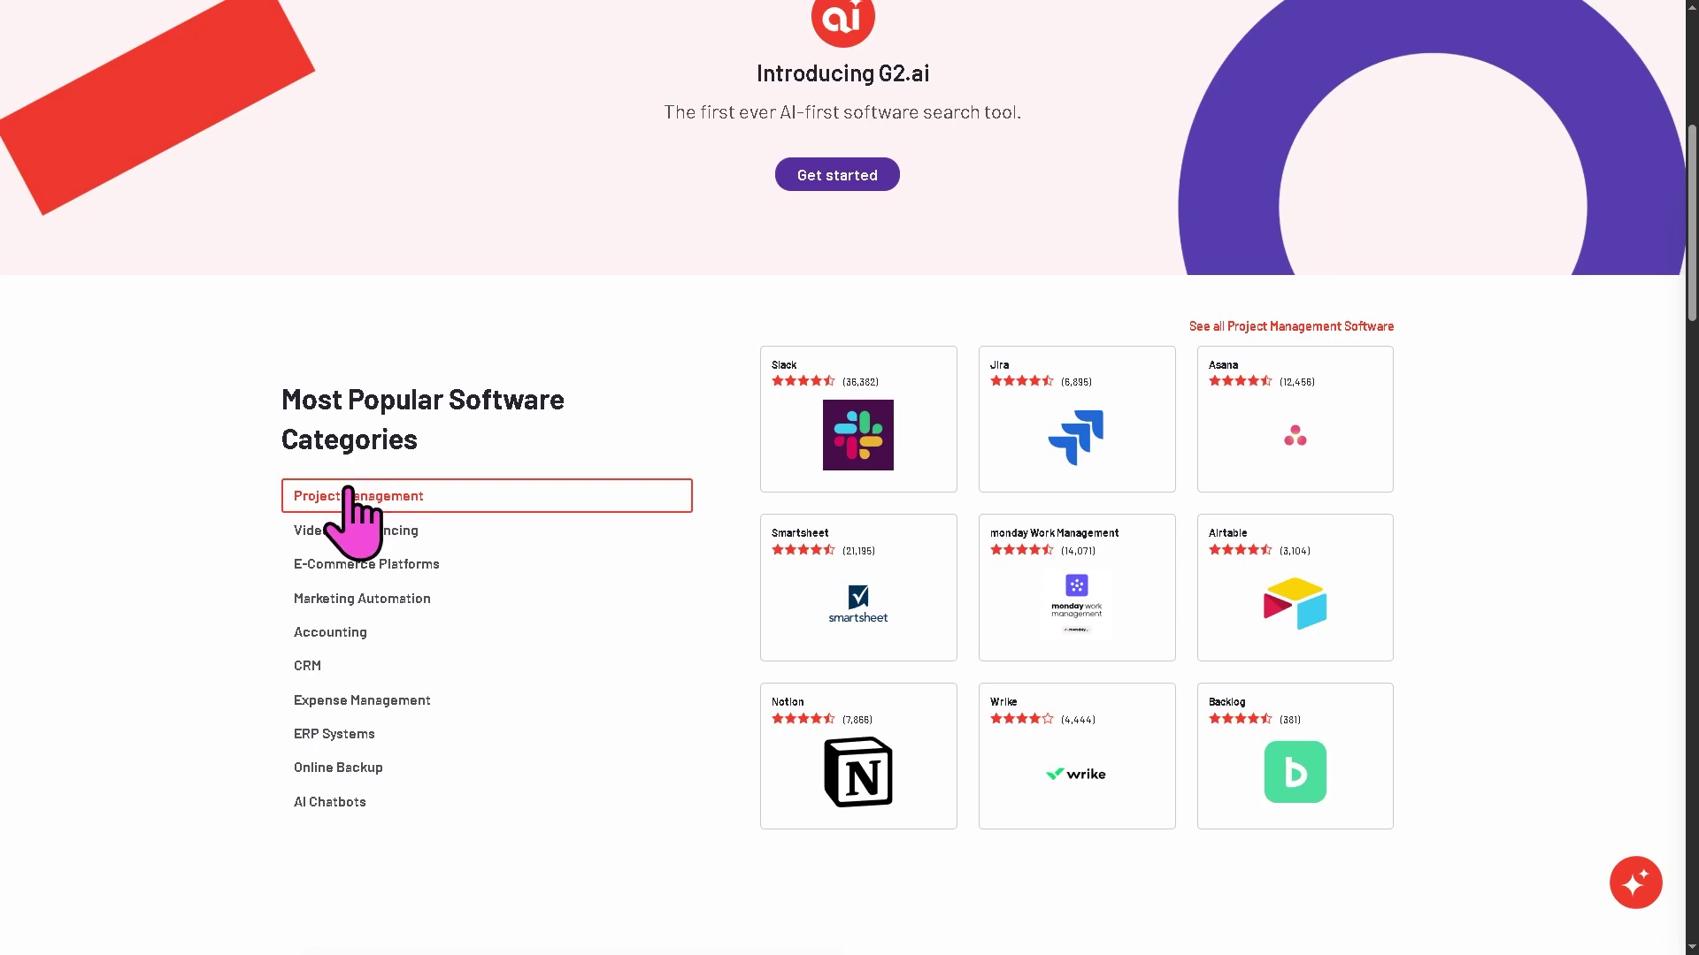
{"action": "scroll", "coordinate": [348, 490], "scroll_direction": "down", "scroll_amount": 4}
{"action": "scroll", "coordinate": [345, 495], "scroll_direction": "down", "scroll_amount": 3}
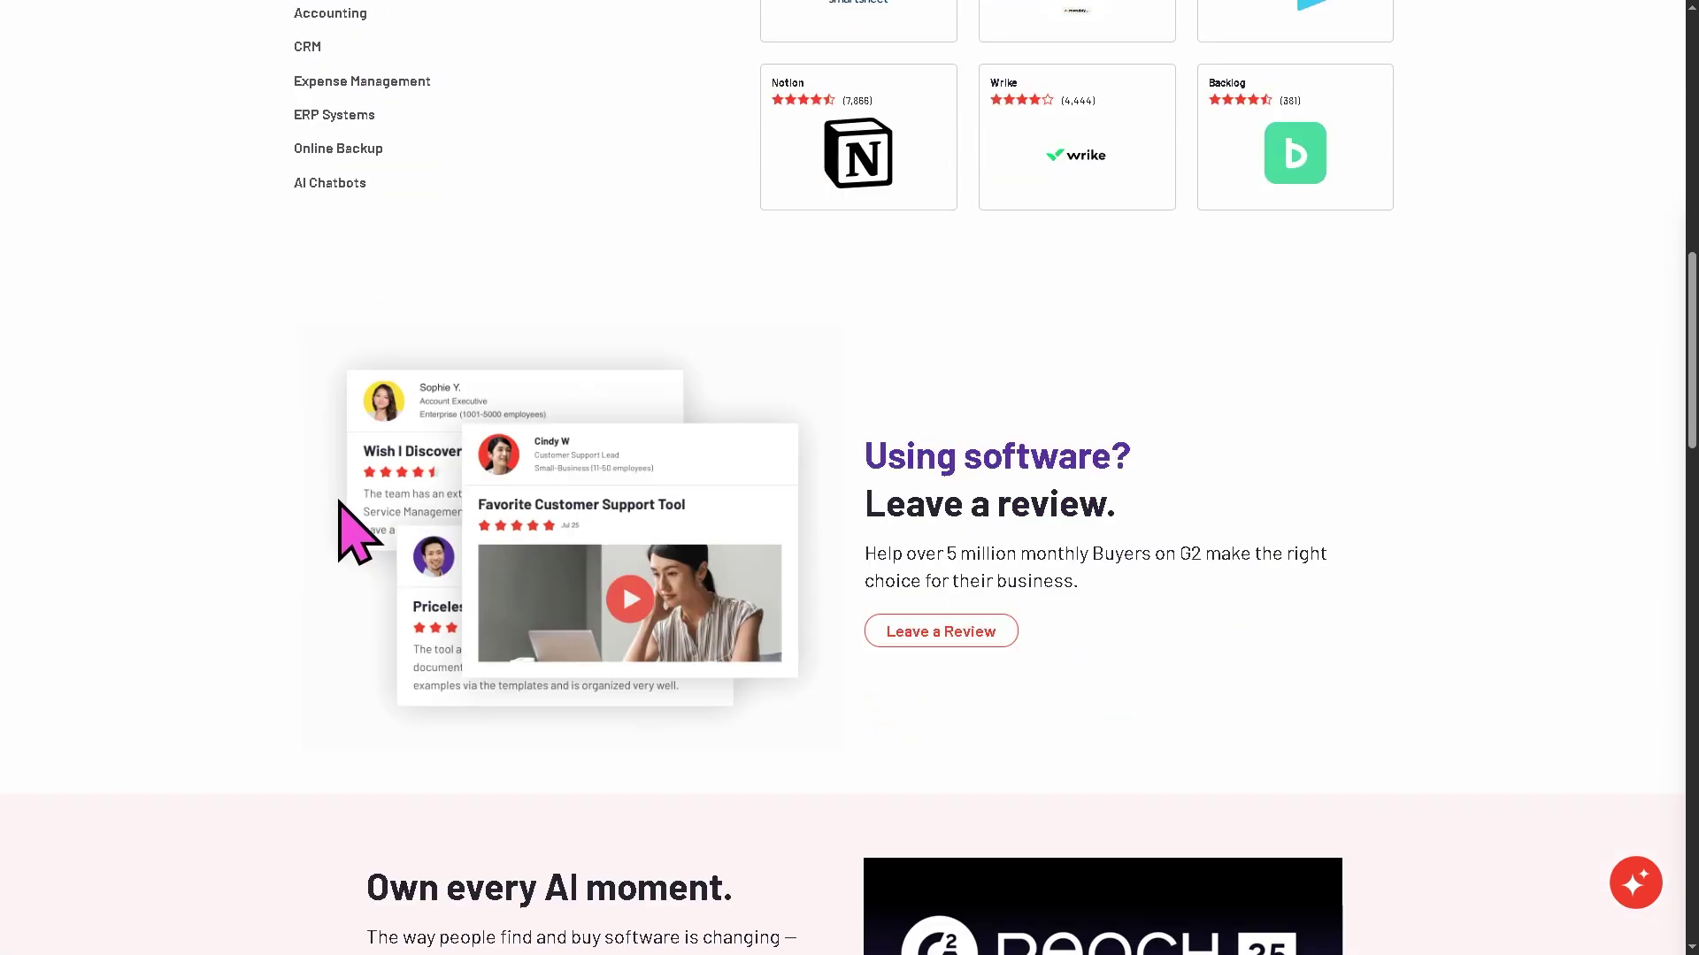